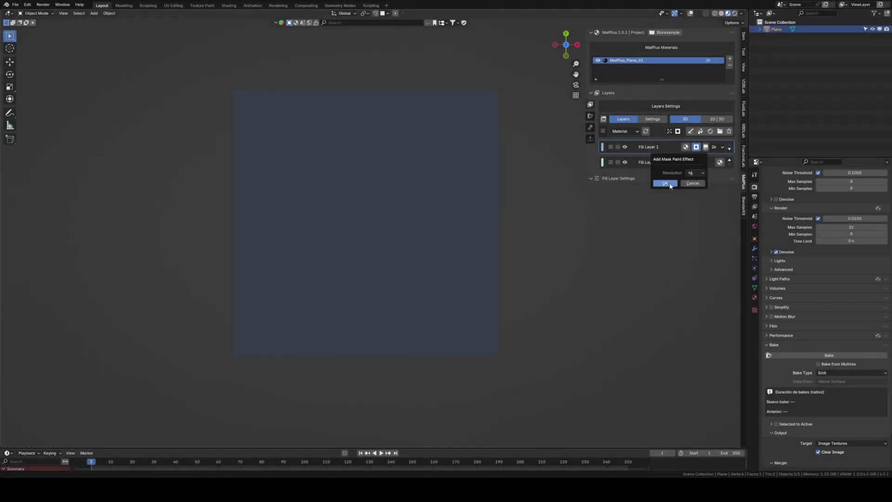
# Step: Add the Paint Effect mask and set a 289 px brush with a cube alpha
pyautogui.click(669, 184)
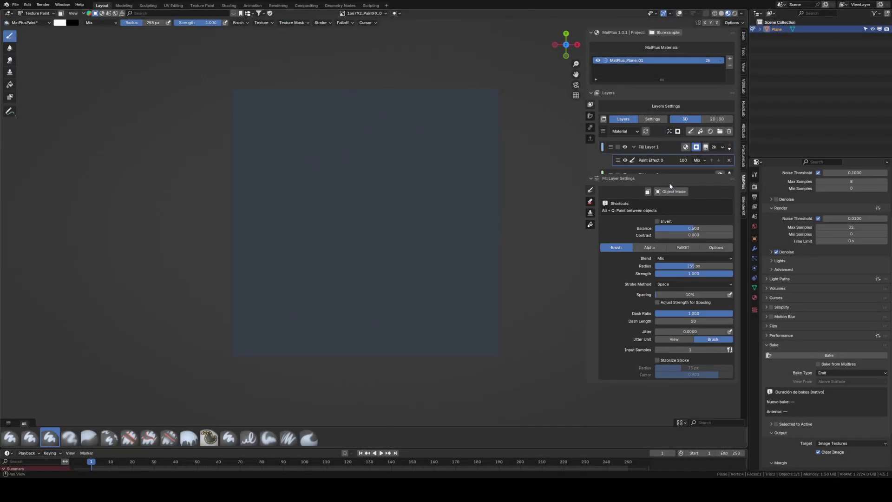
pyautogui.press('f')
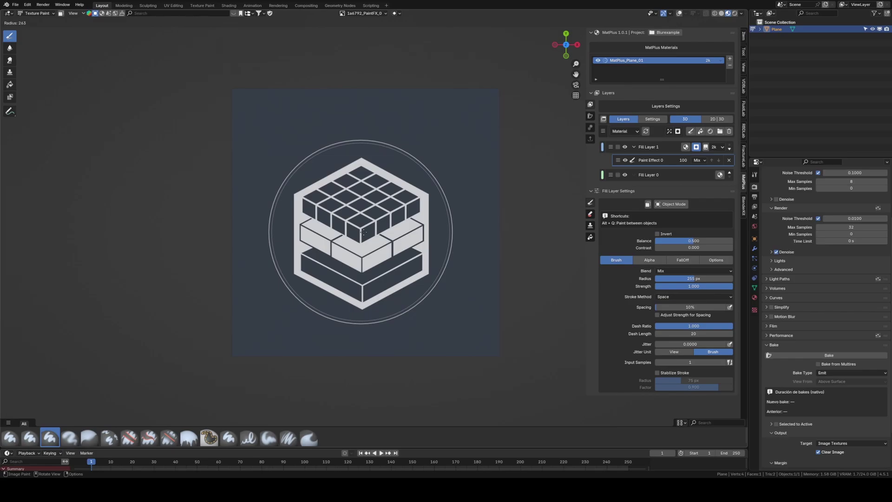
pyautogui.click(460, 232)
pyautogui.click(681, 262)
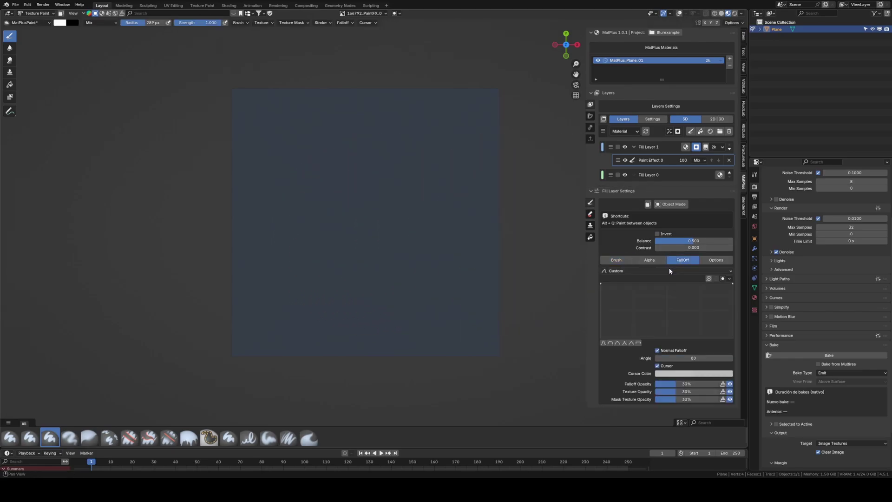
pyautogui.click(638, 259)
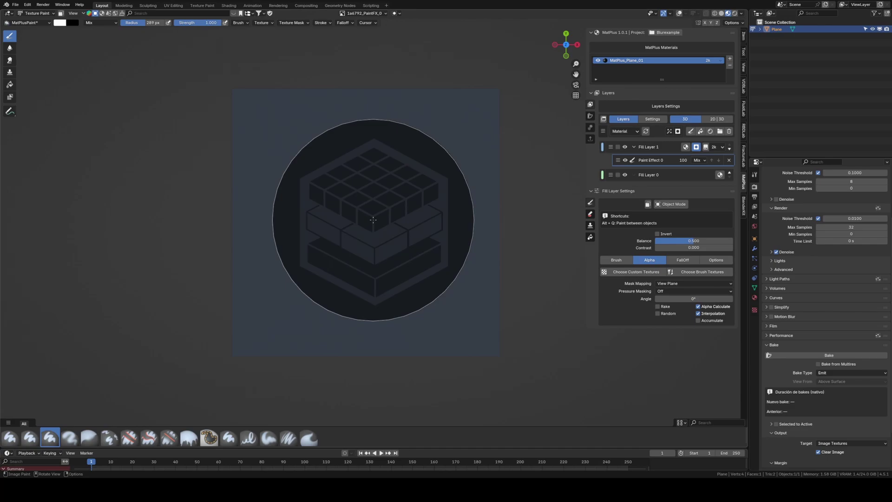
# Step: Stamp the cube at the plane's centre, then shrink the brush to 103 px
pyautogui.click(373, 220)
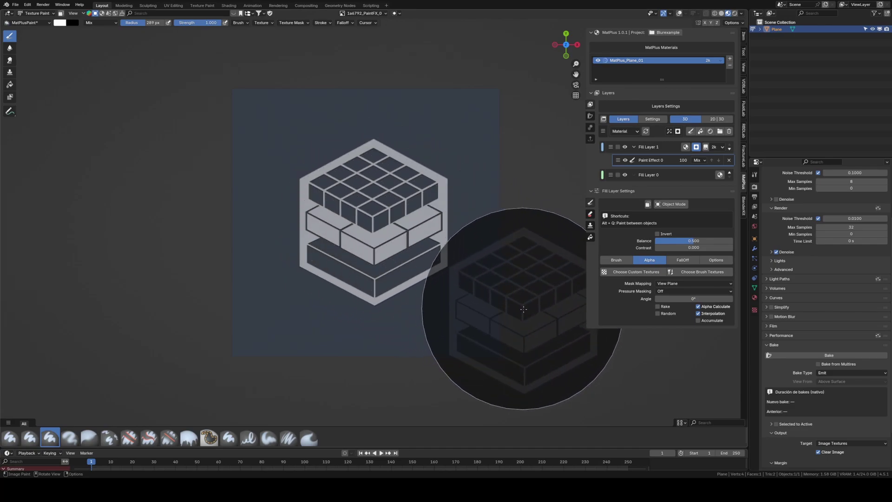
pyautogui.press('f')
pyautogui.click(539, 321)
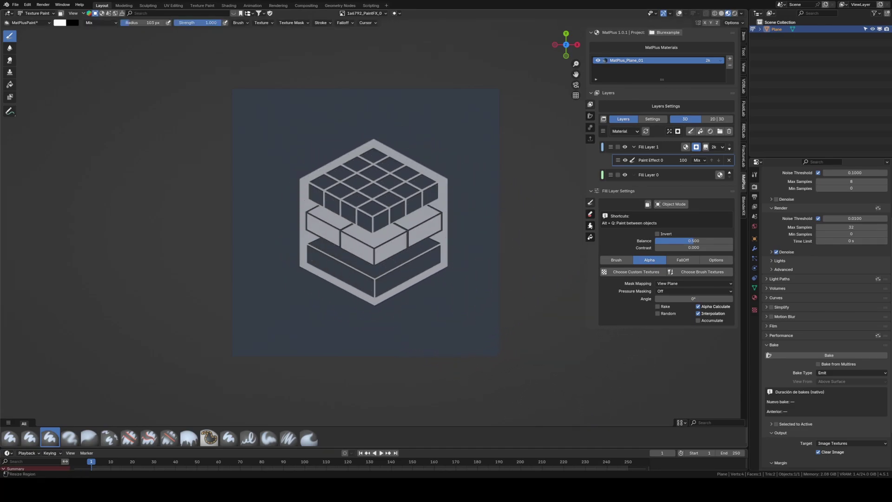
# Step: Return to Object Mode and add a Blur mask filter to Fill Layer 1
pyautogui.click(669, 205)
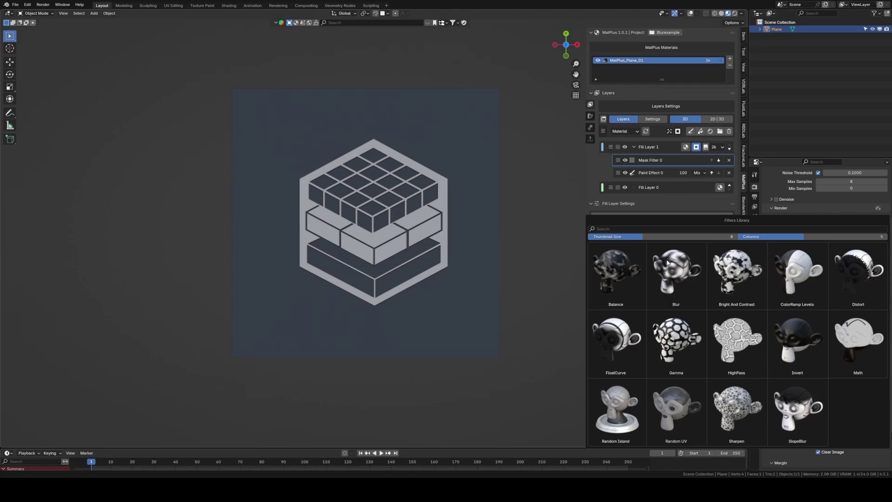
pyautogui.click(667, 262)
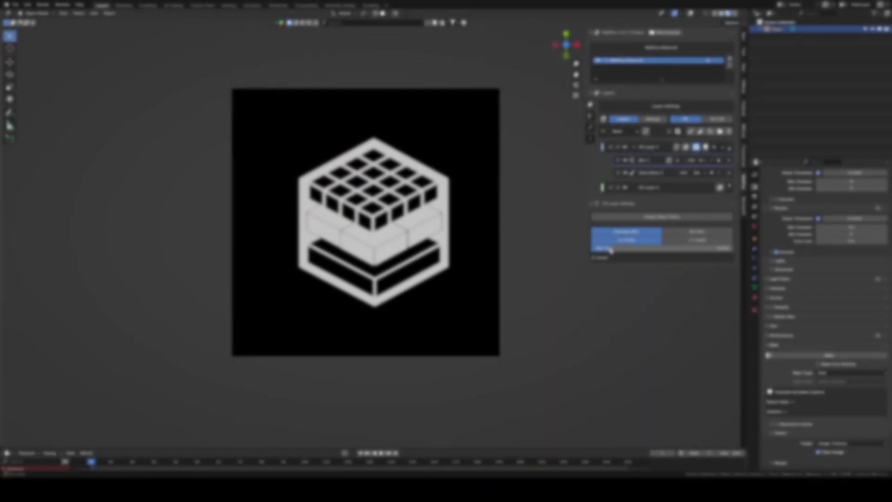
# Step: Return the preview to Material and check Blur 1's blend mode options
pyautogui.click(685, 147)
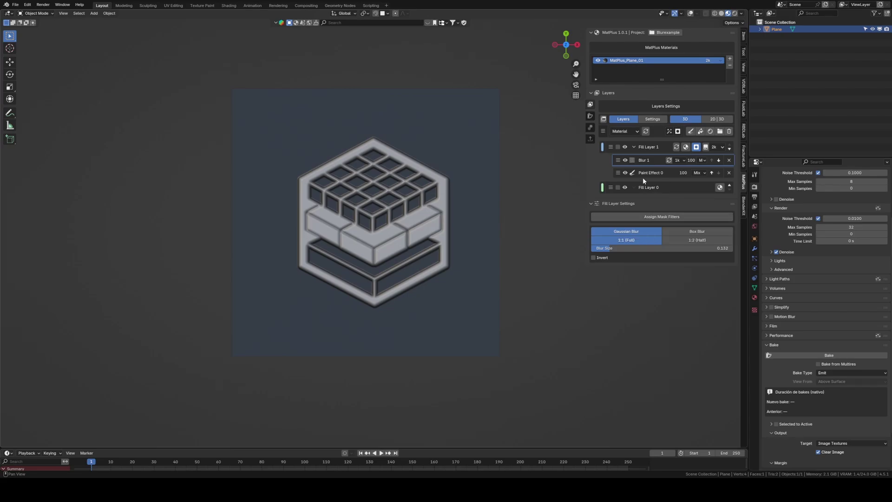
pyautogui.click(701, 160)
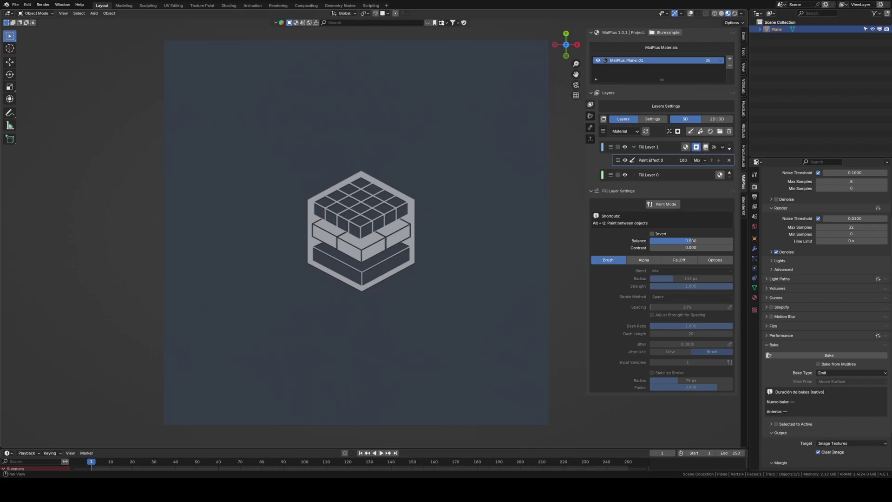
# Step: Add a Gaussian Blur mask filter to Fill Layer 1, testing its Blur Size in Mask view
pyautogui.click(691, 131)
pyautogui.click(675, 180)
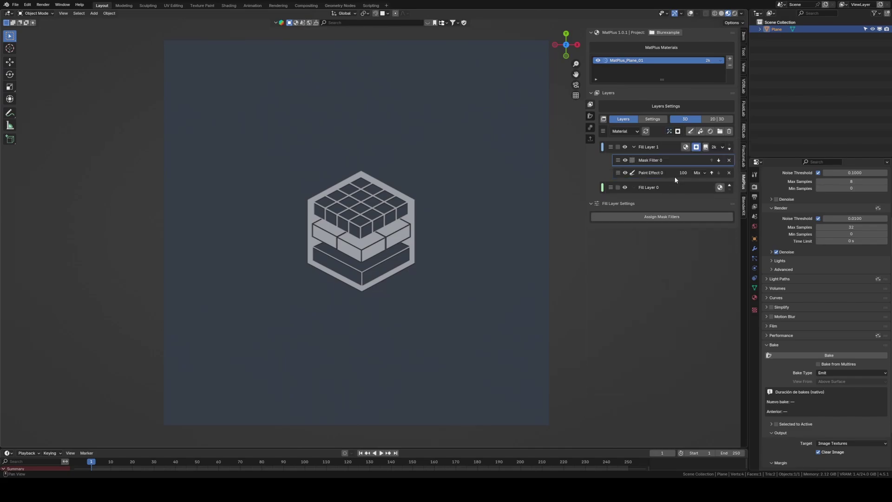
pyautogui.click(662, 217)
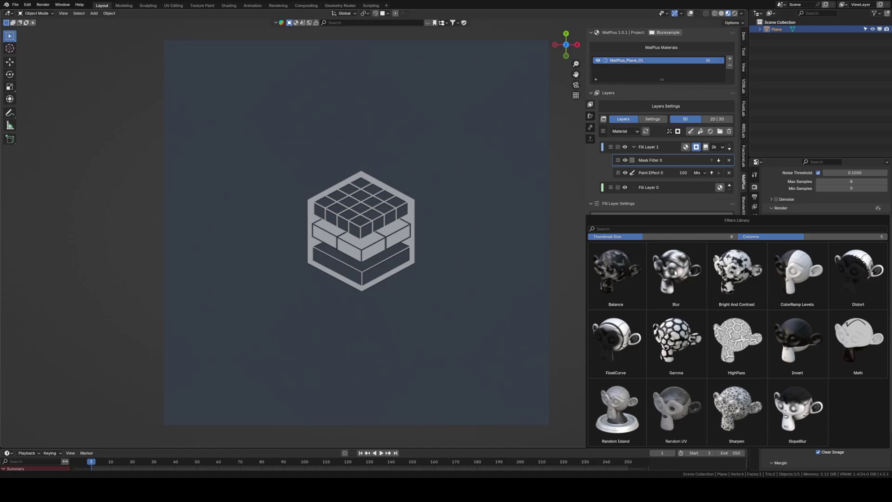
pyautogui.click(673, 273)
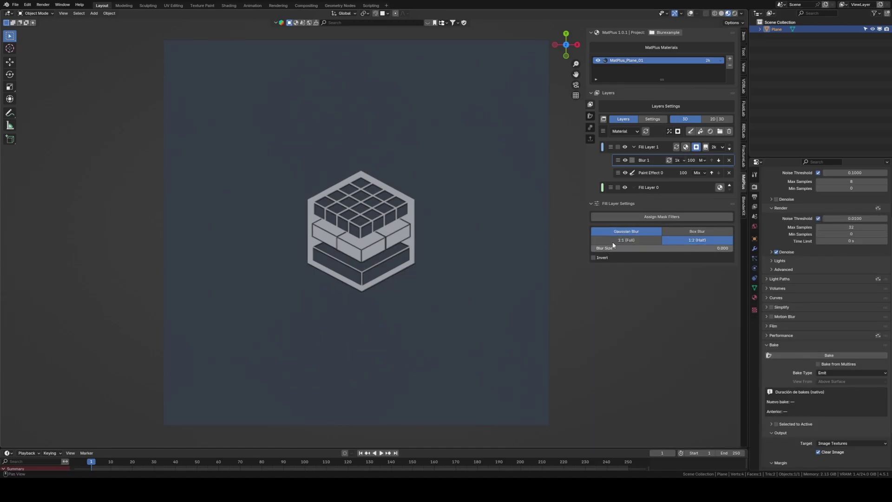
pyautogui.click(696, 147)
pyautogui.moveTo(659, 249)
pyautogui.mouseDown()
pyautogui.moveTo(711, 248)
pyautogui.moveTo(655, 248)
pyautogui.mouseUp()
pyautogui.click(686, 147)
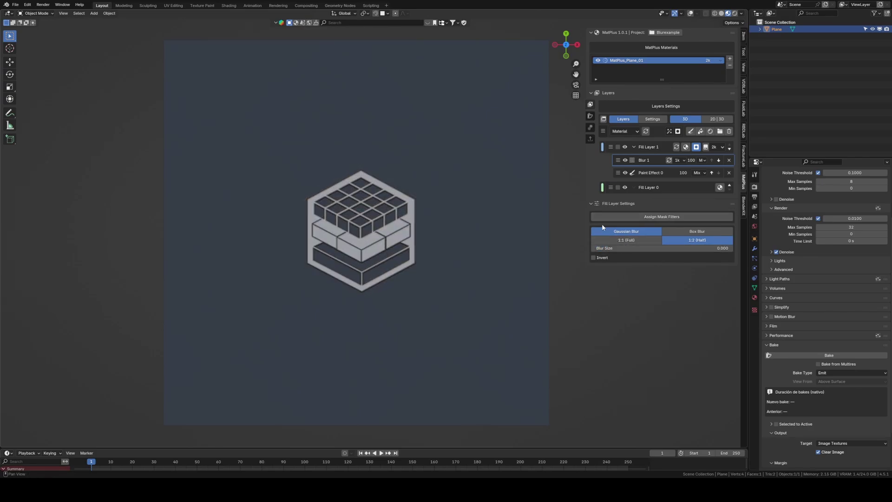
# Step: Set Blur 1 to 2k resolution and raise its Blur Size to about 0.093
pyautogui.click(677, 160)
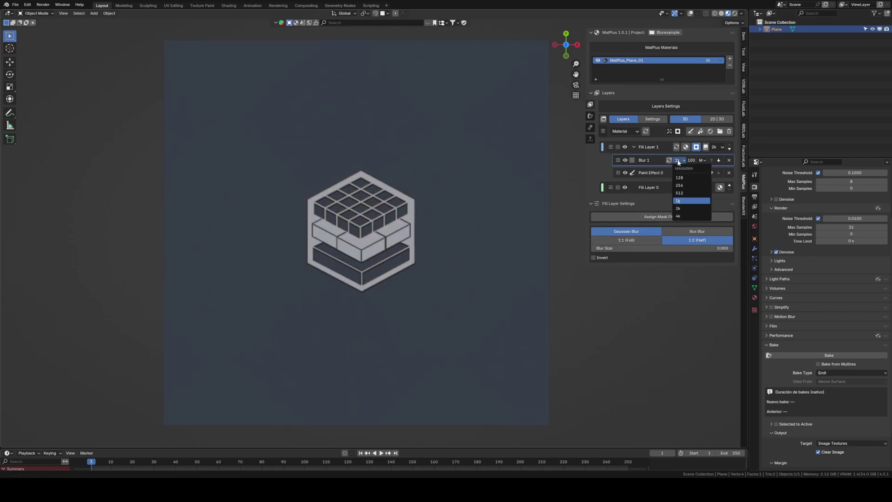
pyautogui.click(681, 208)
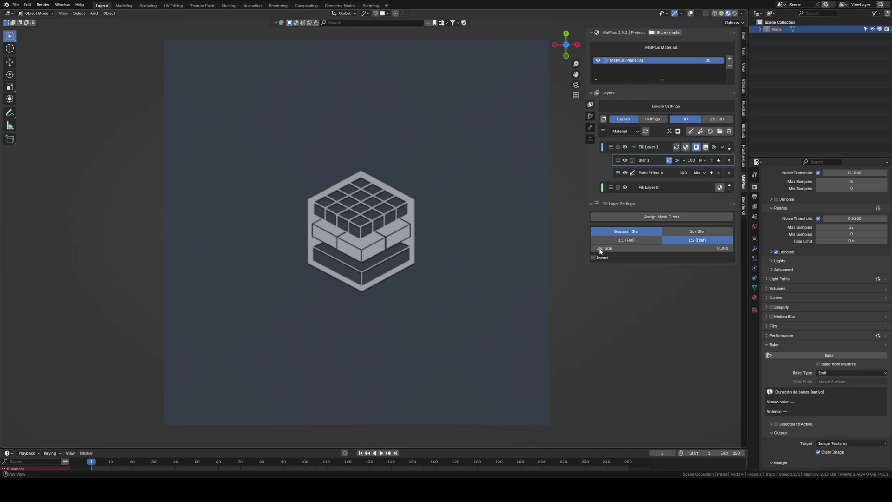
pyautogui.moveTo(600, 251); pyautogui.dragTo(537, 241)
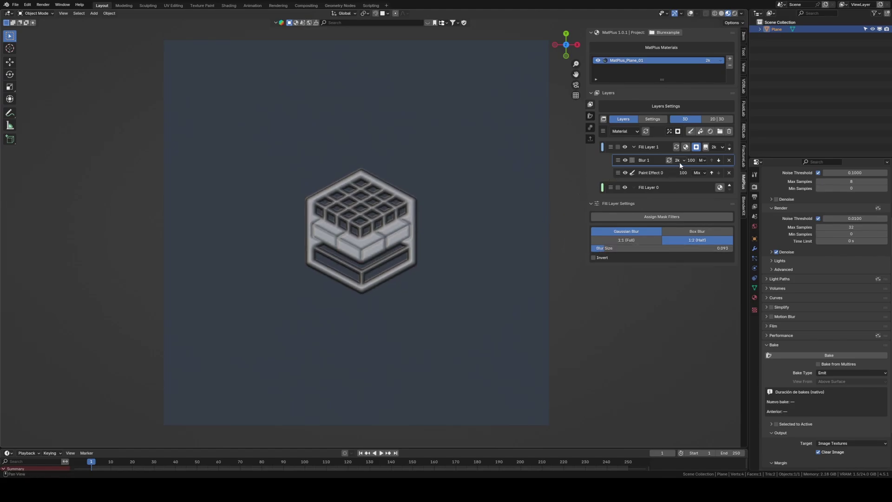
pyautogui.click(701, 160)
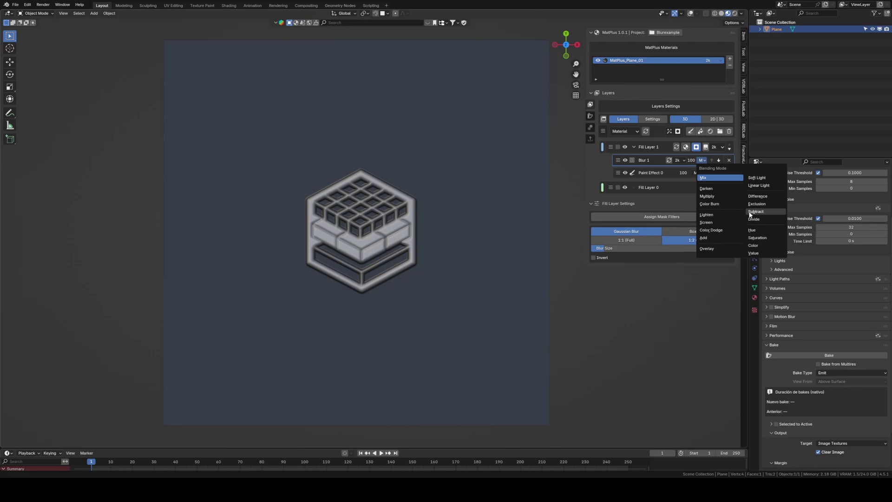
# Step: Blend Blur 1 by Subtract, tuning Blur Size in Mask view and settling at about 0.093
pyautogui.click(707, 197)
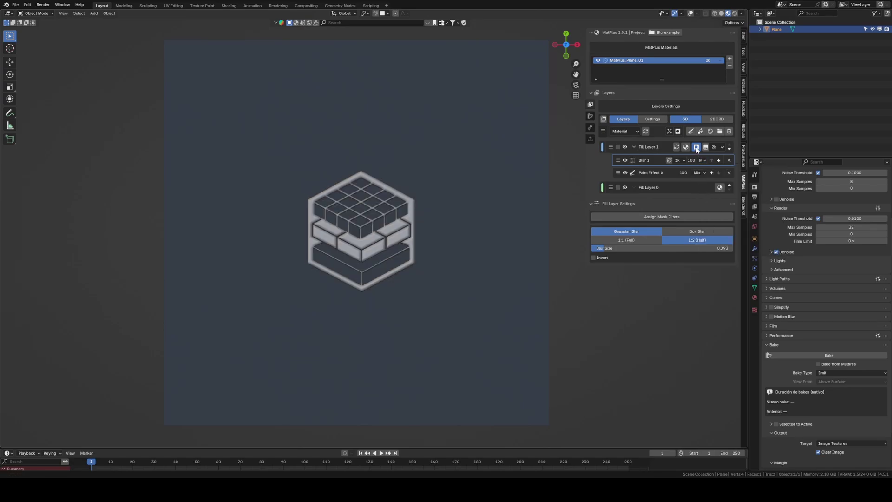
pyautogui.scroll(-1, 625, 131)
pyautogui.moveTo(609, 248)
pyautogui.mouseDown()
pyautogui.moveTo(586, 248)
pyautogui.moveTo(605, 248)
pyautogui.mouseUp()
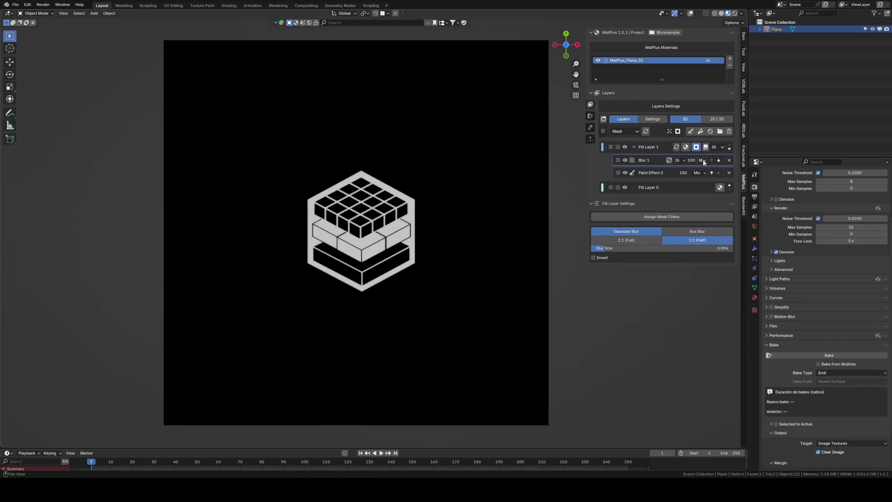
pyautogui.click(703, 160)
pyautogui.click(756, 213)
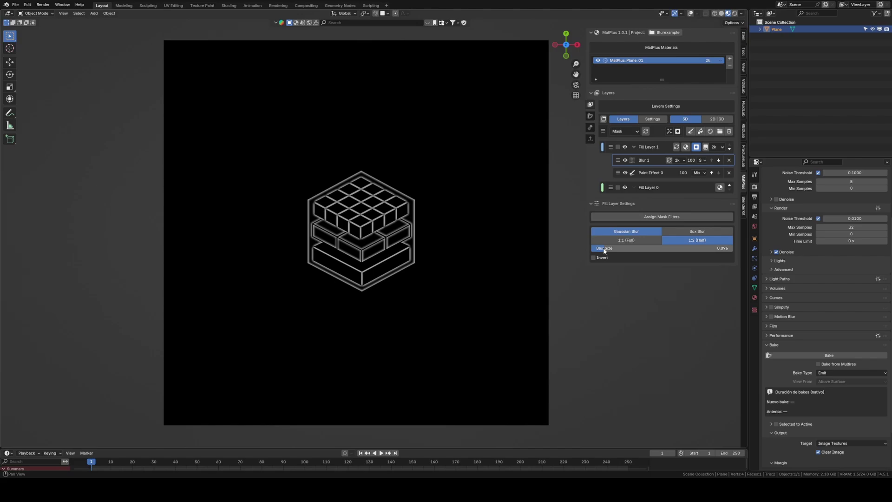
pyautogui.moveTo(604, 250); pyautogui.dragTo(629, 248)
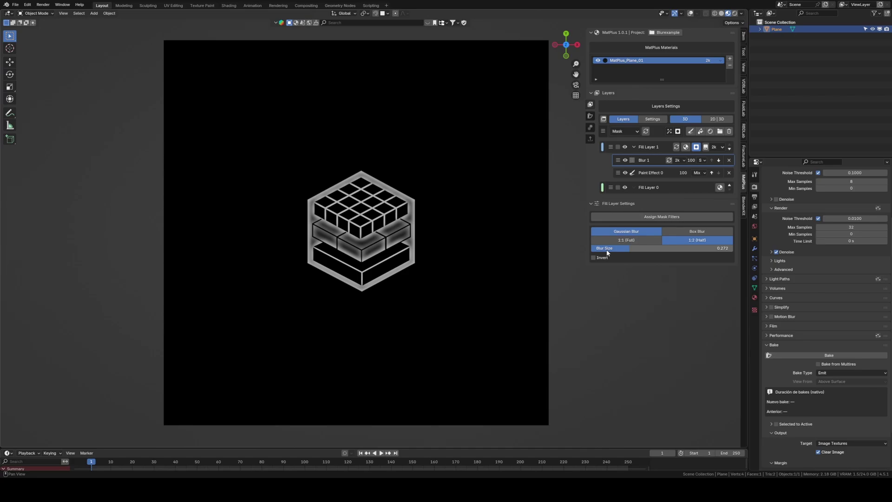
pyautogui.moveTo(607, 252); pyautogui.dragTo(566, 252)
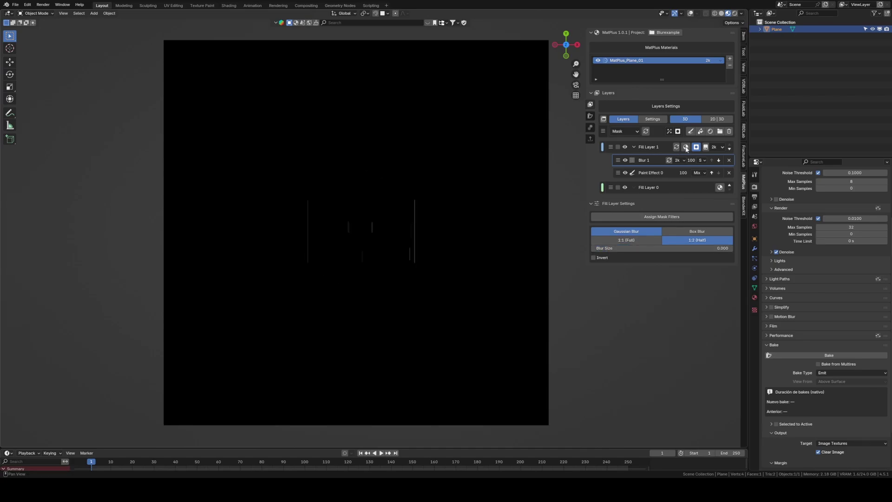
pyautogui.click(685, 147)
pyautogui.moveTo(662, 248); pyautogui.dragTo(680, 248)
# Step: Stamp two more cubes, one right of the engraved one and one lower down
pyautogui.click(646, 173)
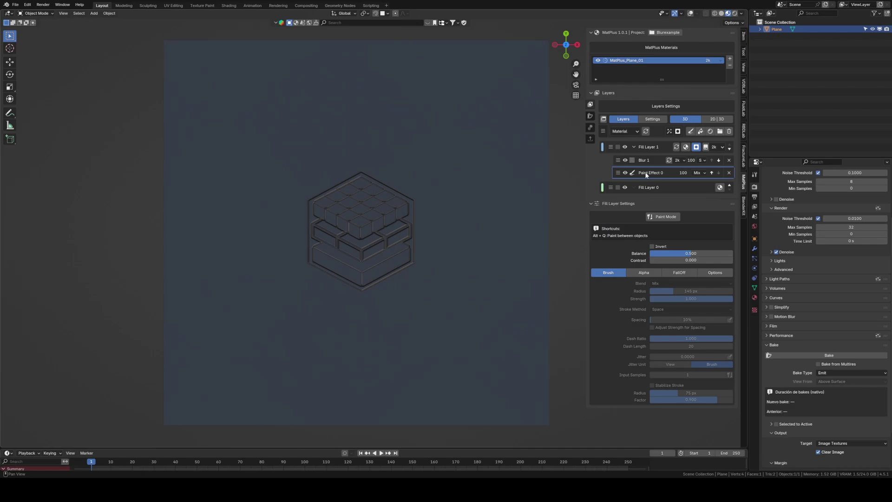
pyautogui.click(663, 216)
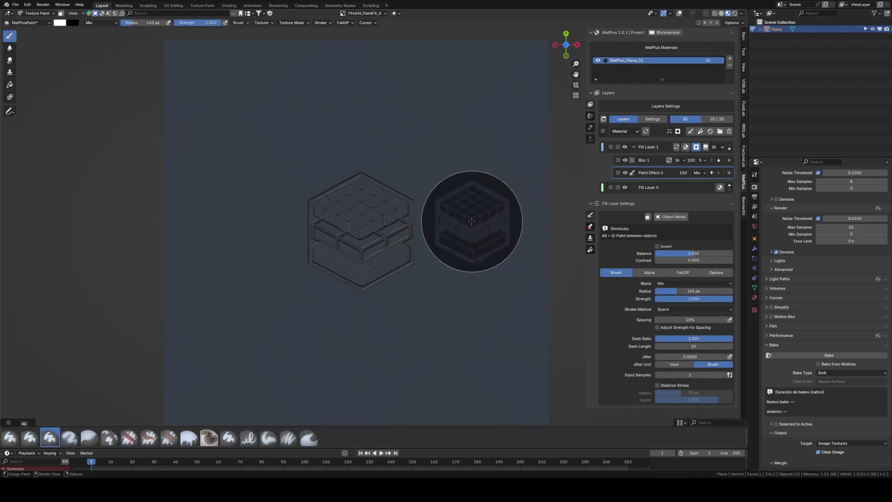
pyautogui.click(466, 222)
pyautogui.click(428, 317)
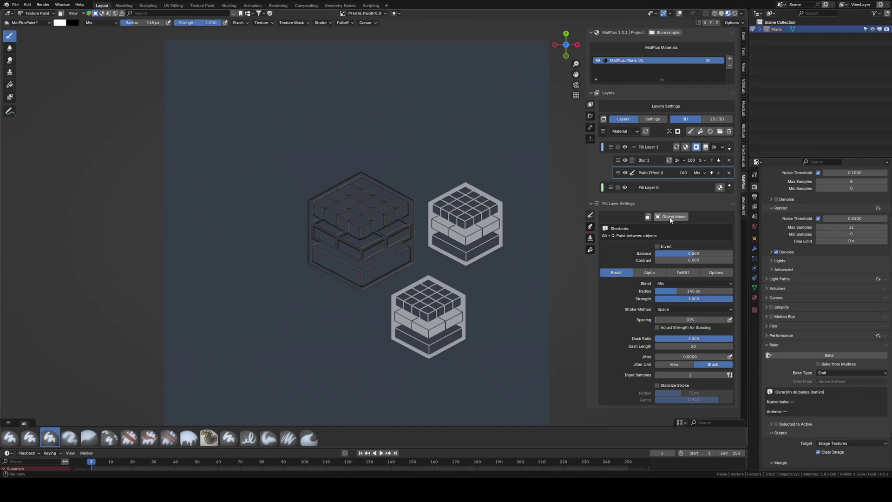
# Step: Set Blur 1 back to Mix blending and return the plane to Object Mode
pyautogui.click(701, 161)
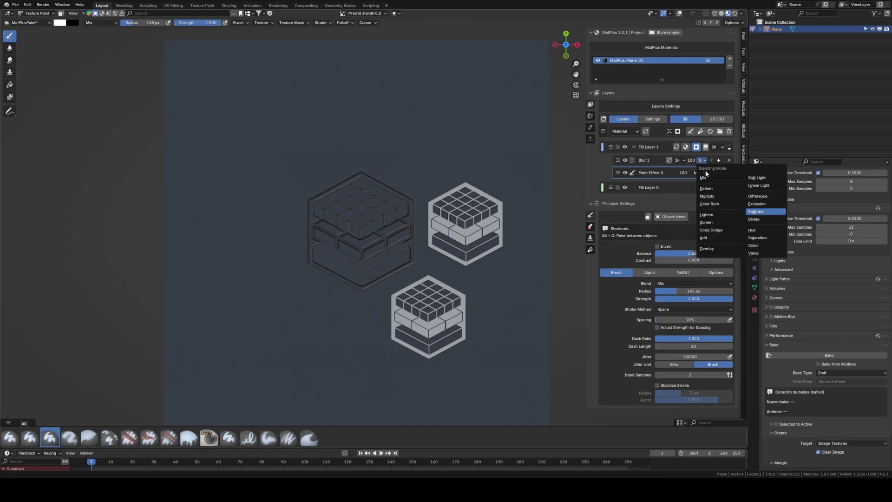
pyautogui.click(709, 178)
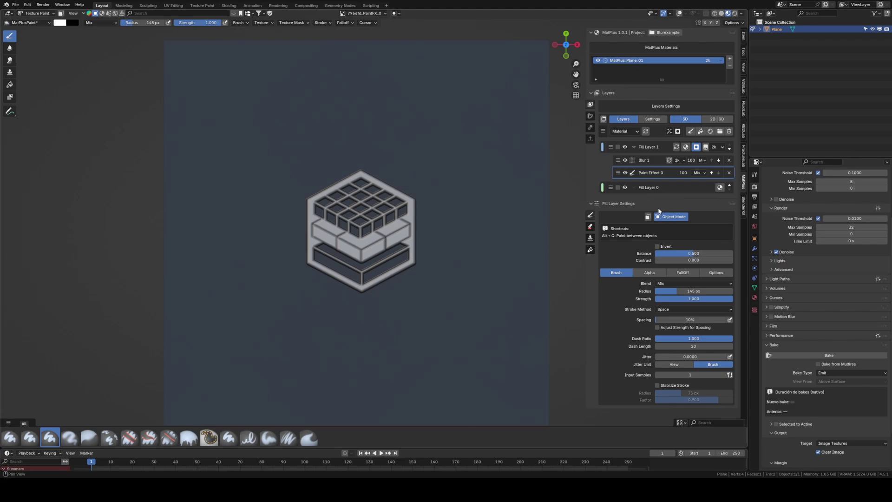
pyautogui.click(673, 217)
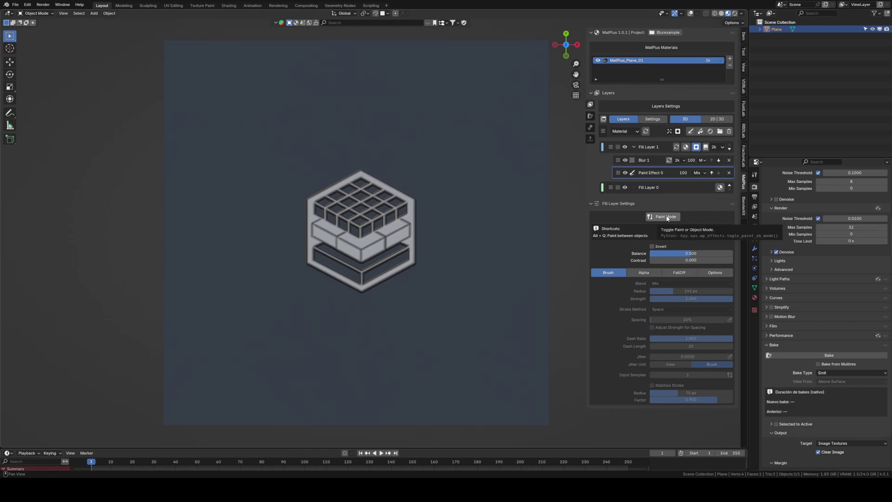
# Step: Stamp more cube logos at the top, upper left and lower left, then select Blur 1
pyautogui.click(667, 217)
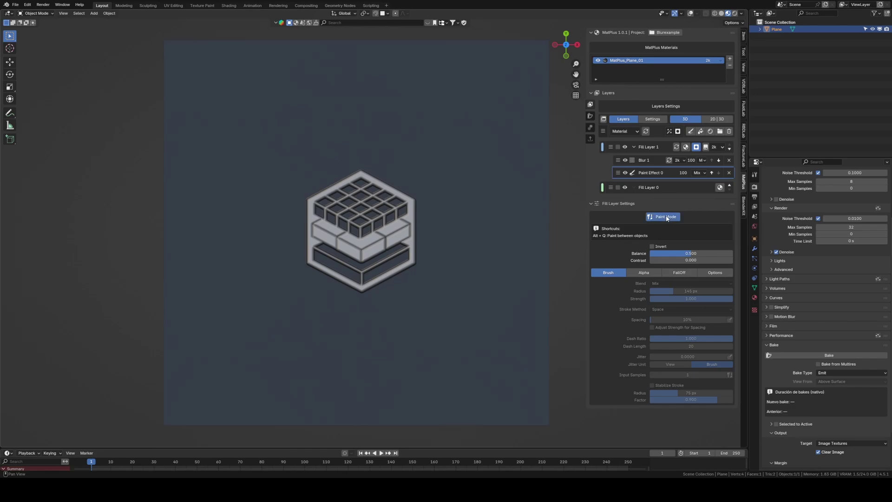
pyautogui.click(628, 171)
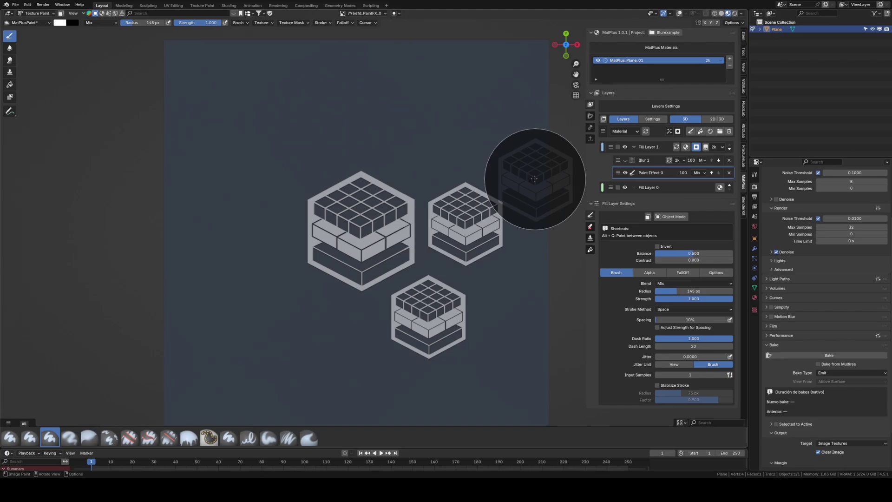
pyautogui.click(381, 113)
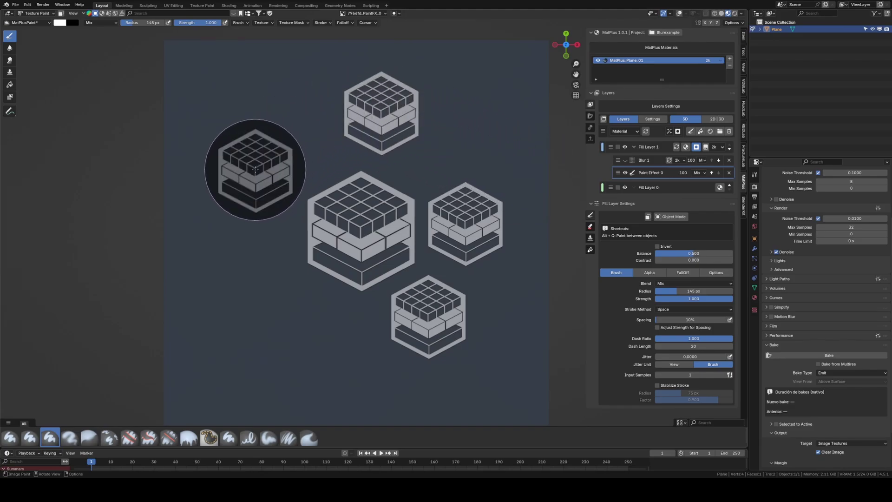
pyautogui.click(255, 169)
pyautogui.click(255, 307)
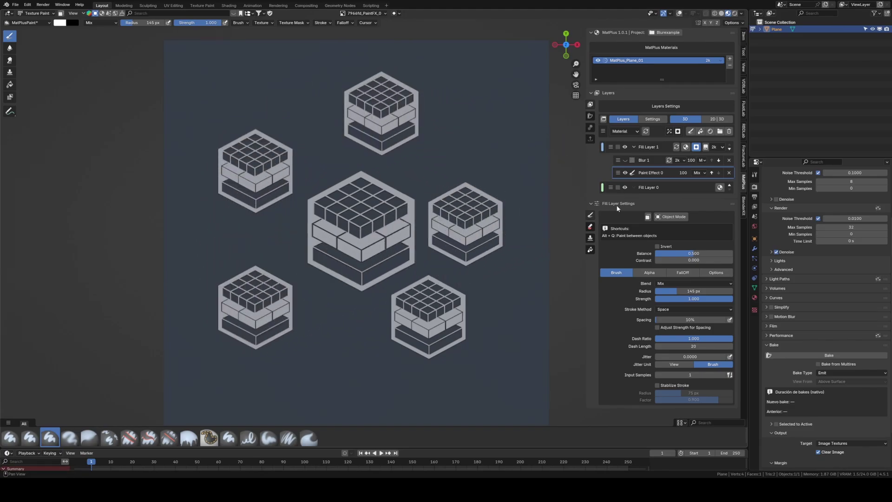
pyautogui.click(673, 217)
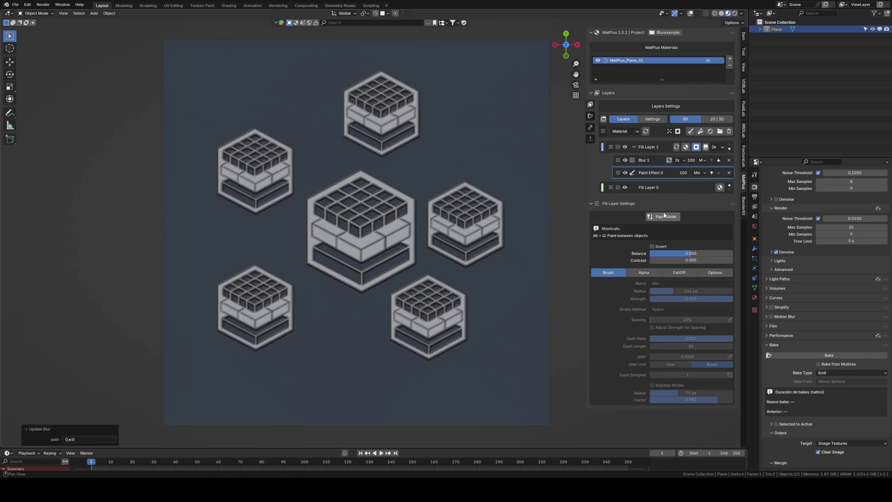
pyautogui.click(651, 160)
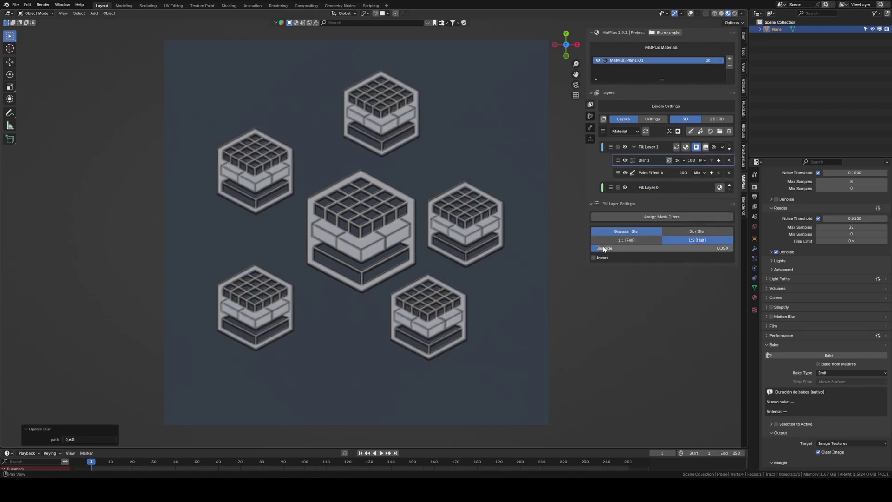
# Step: Enable Blur 1, blend it by Subtract, and set Blur Size to about 0.198
pyautogui.moveTo(604, 248)
pyautogui.mouseDown()
pyautogui.moveTo(658, 248)
pyautogui.moveTo(590, 247)
pyautogui.mouseUp()
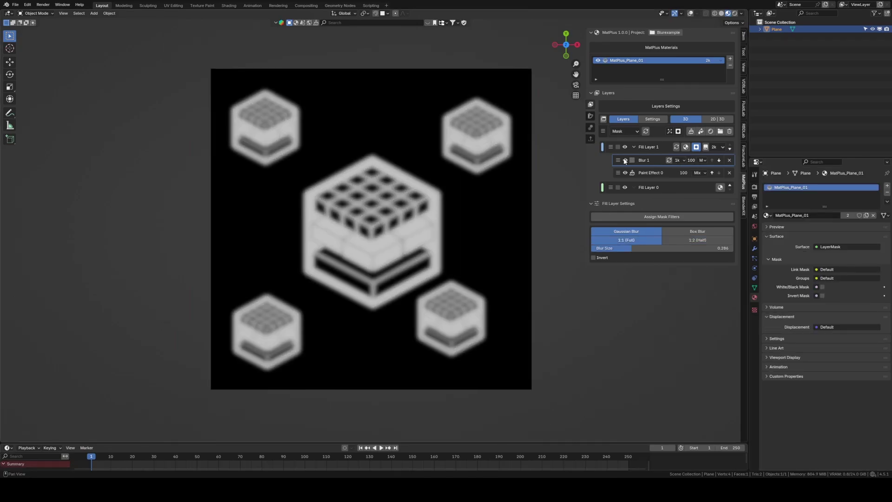
pyautogui.click(625, 160)
pyautogui.click(703, 160)
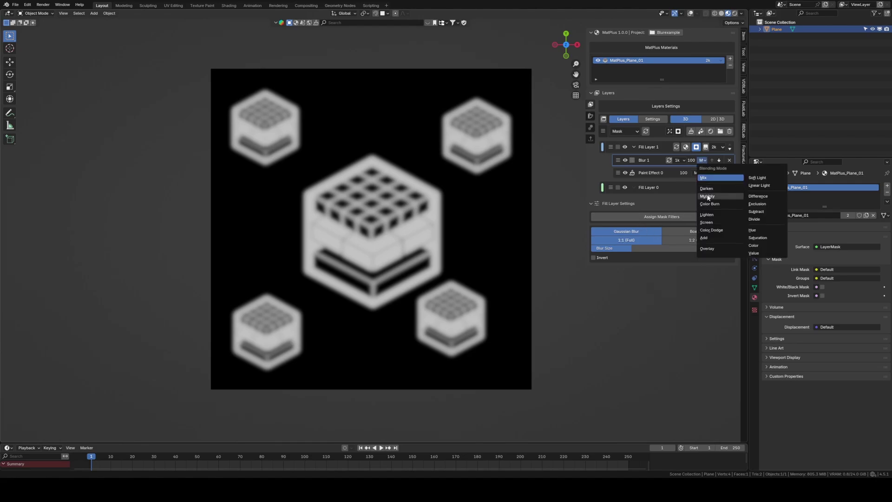
pyautogui.click(707, 196)
pyautogui.click(703, 160)
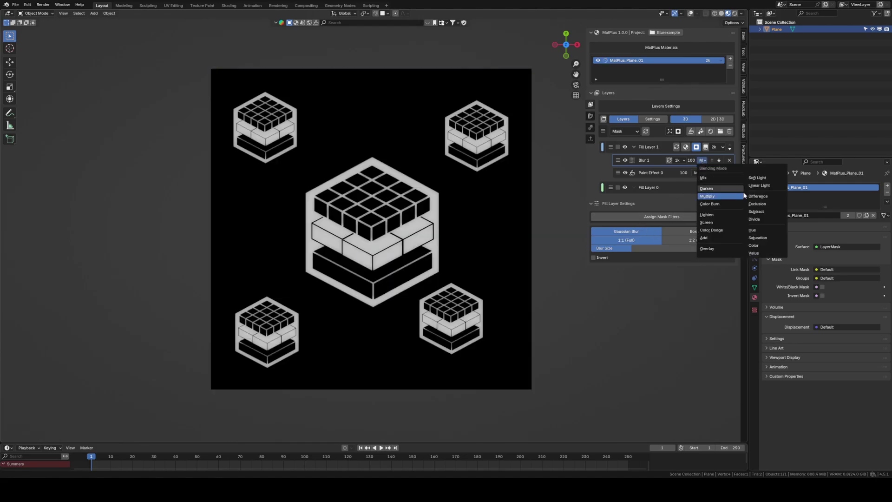
pyautogui.click(756, 211)
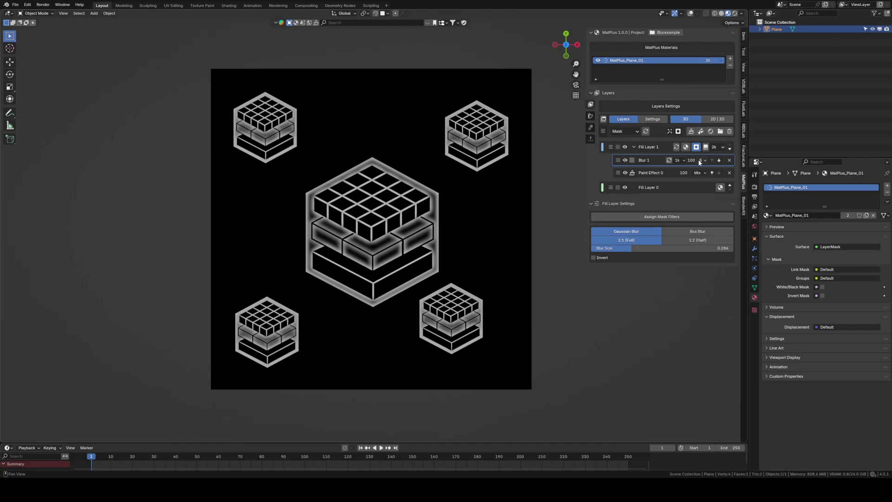
pyautogui.moveTo(669, 248); pyautogui.dragTo(654, 248)
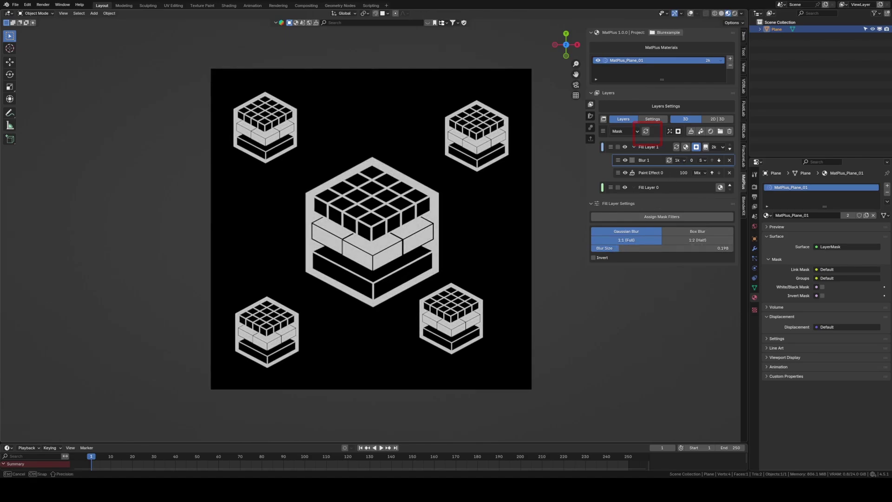
# Step: Set Blur 1 strength to 100 and add a new fill layer with a black mask to Suzanne
pyautogui.moveTo(691, 160); pyautogui.dragTo(698, 162)
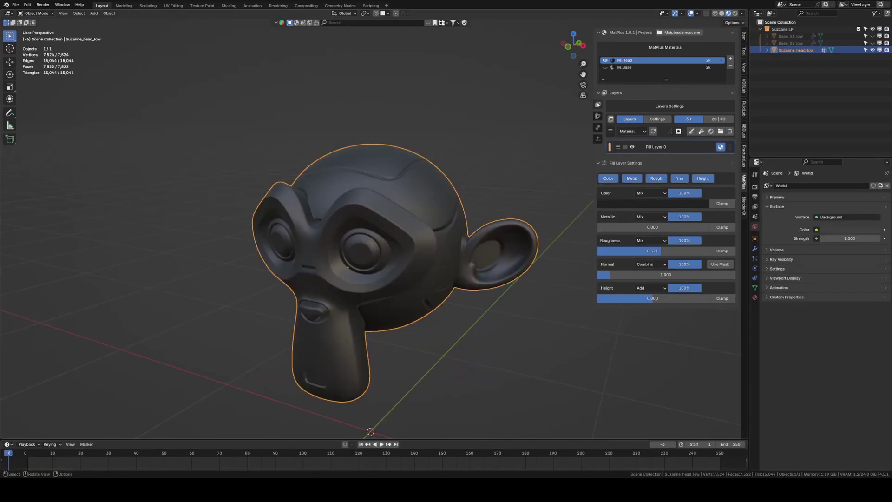
pyautogui.moveTo(437, 242)
pyautogui.mouseDown()
pyautogui.moveTo(444, 235)
pyautogui.moveTo(434, 247)
pyautogui.mouseUp()
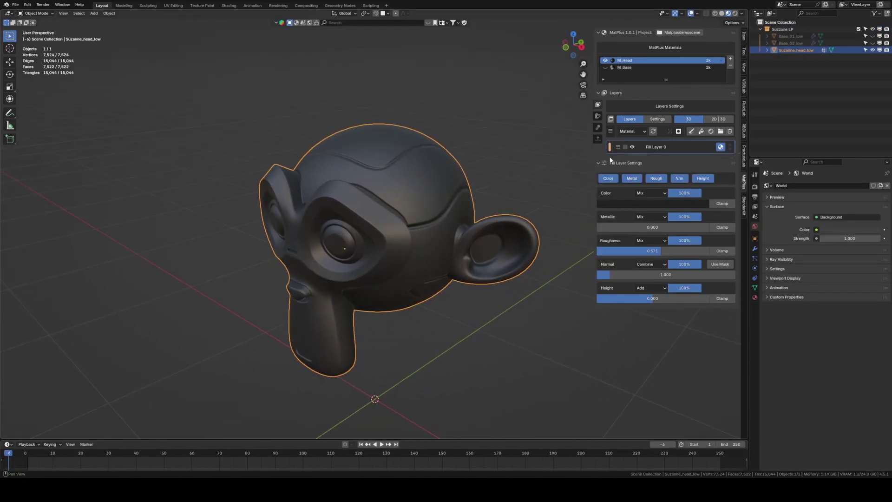
pyautogui.click(690, 132)
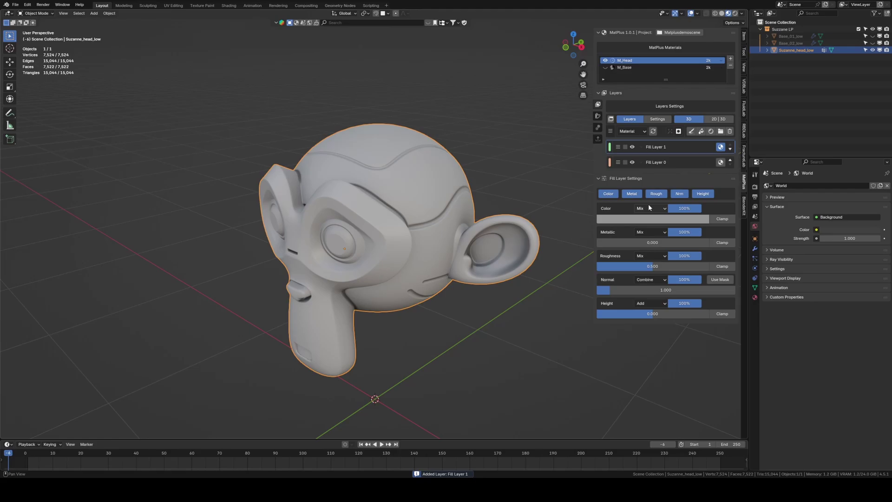
pyautogui.click(678, 132)
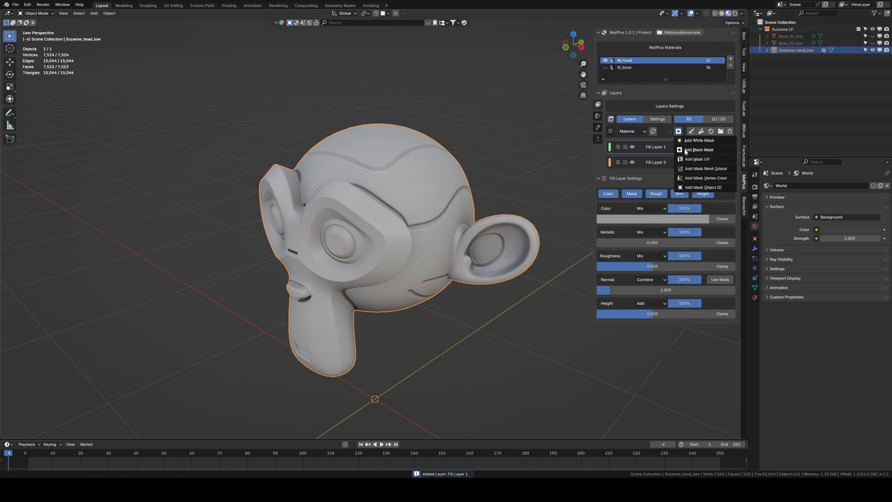
pyautogui.click(684, 149)
# Step: Fill the mask with the inverted Matplus13 crack texture at balance about 0.758
pyautogui.click(670, 132)
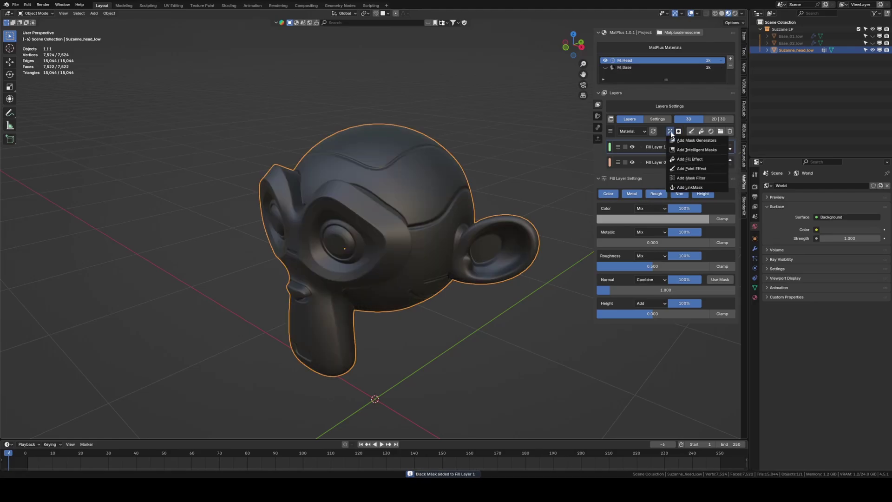
pyautogui.click(679, 159)
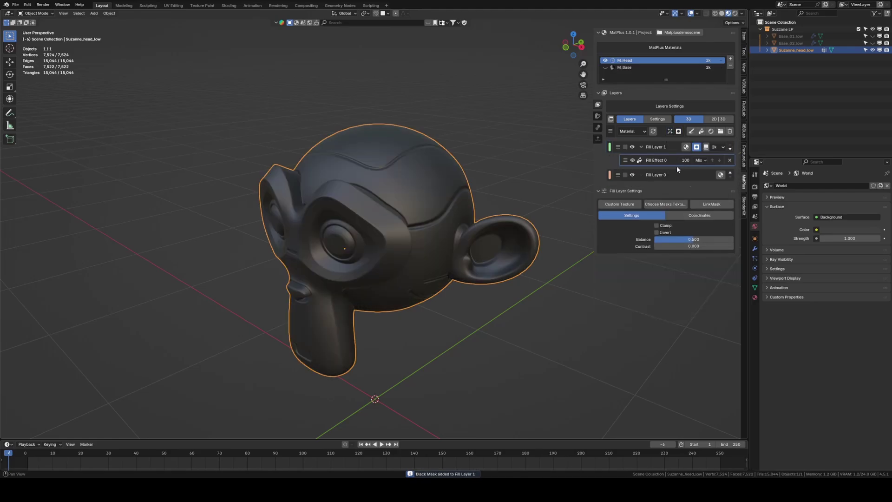
pyautogui.click(666, 205)
pyautogui.click(654, 196)
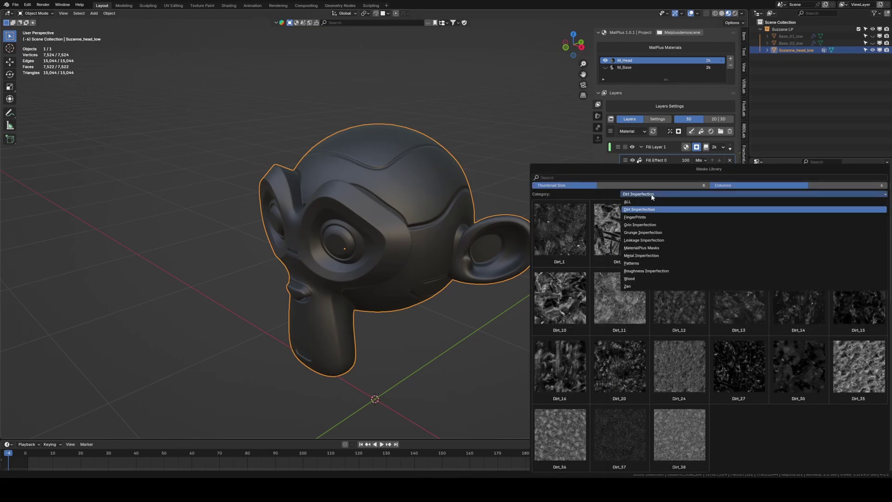
pyautogui.click(647, 248)
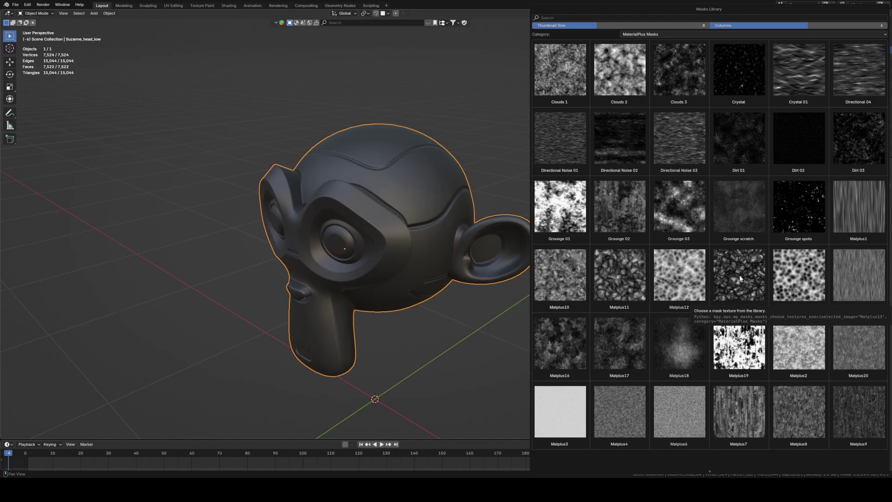
pyautogui.click(740, 278)
pyautogui.moveTo(692, 252); pyautogui.dragTo(731, 252)
pyautogui.click(666, 245)
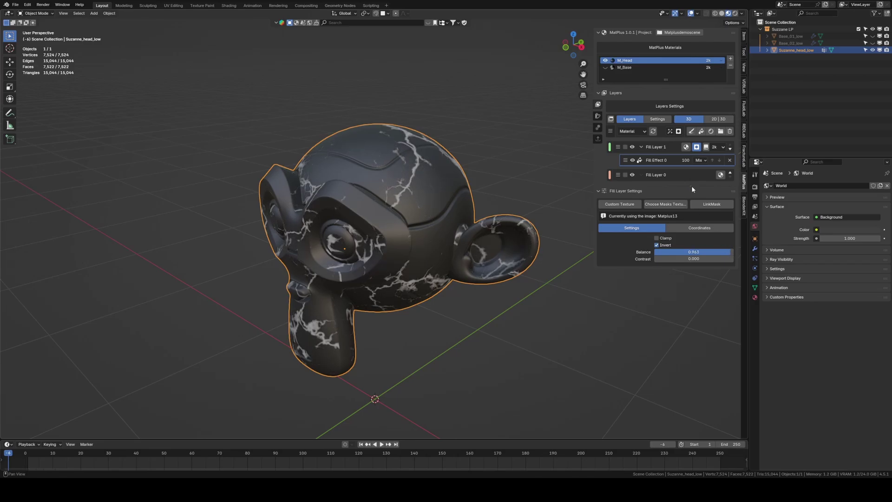
# Step: Recess the cracks by setting the layer's Height to -0.549
pyautogui.click(686, 147)
pyautogui.moveTo(660, 315); pyautogui.dragTo(621, 315)
pyautogui.moveTo(362, 183); pyautogui.dragTo(365, 200)
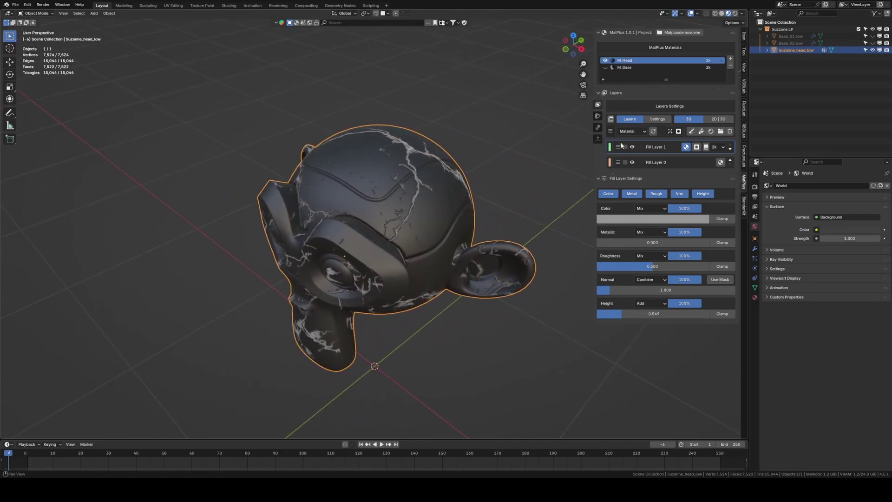
# Step: Add a Gaussian Blur 1 filter to Fill Layer 1's crack mask with Blur Size 0.077
pyautogui.click(670, 131)
pyautogui.click(682, 178)
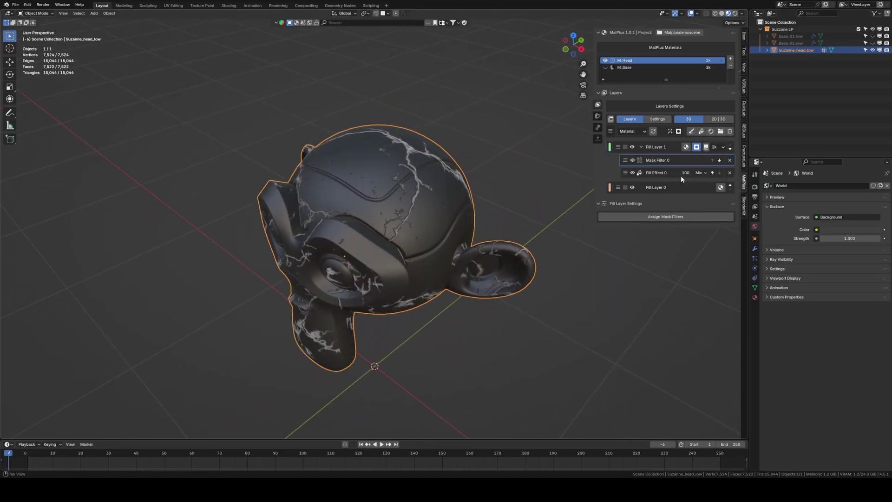
pyautogui.click(658, 215)
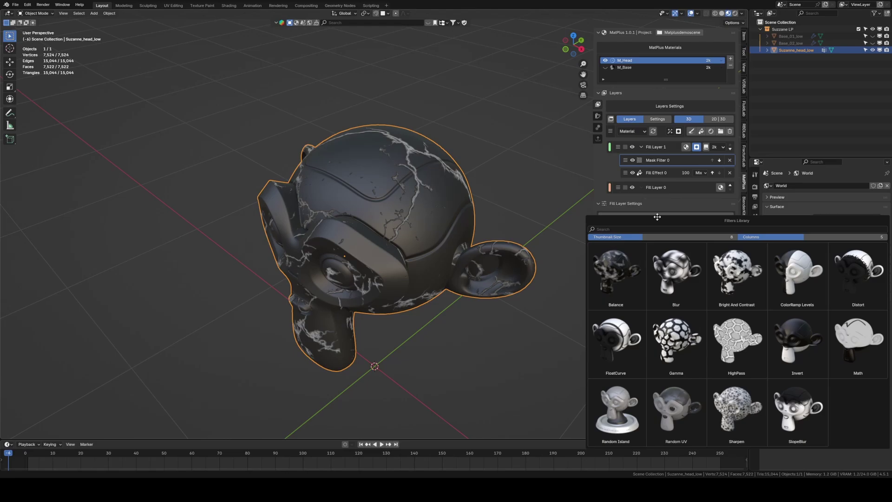
pyautogui.click(670, 274)
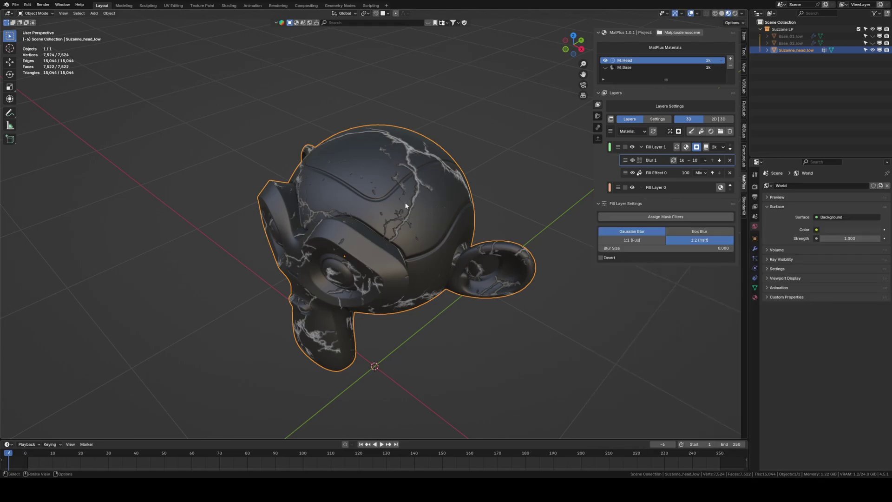
pyautogui.click(613, 240)
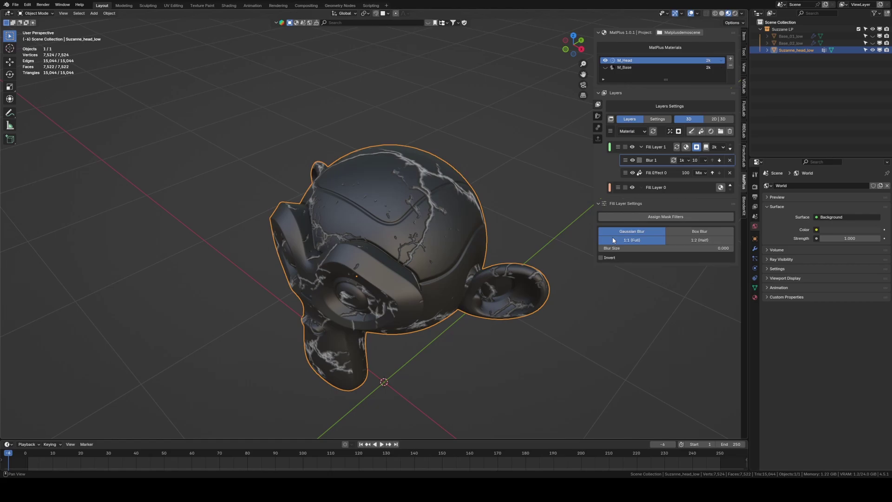
pyautogui.moveTo(613, 248); pyautogui.dragTo(609, 248)
pyautogui.moveTo(438, 243); pyautogui.dragTo(392, 241)
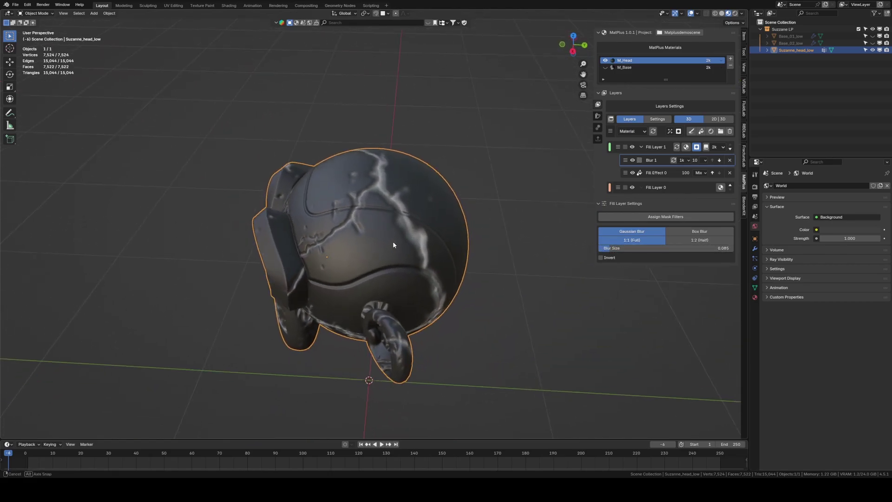
pyautogui.moveTo(613, 249); pyautogui.dragTo(610, 248)
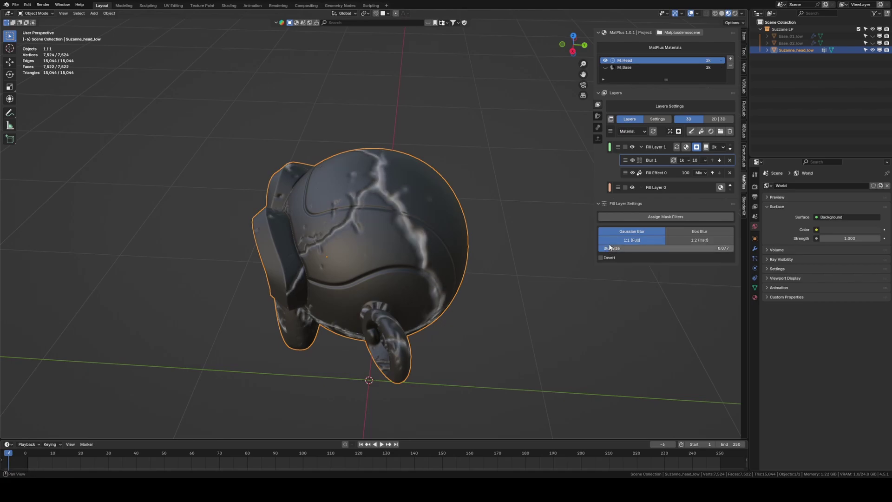
# Step: Offset the crack texture in Fill Effect 0 to X 0.259, Y -0.103
pyautogui.click(655, 175)
pyautogui.click(633, 160)
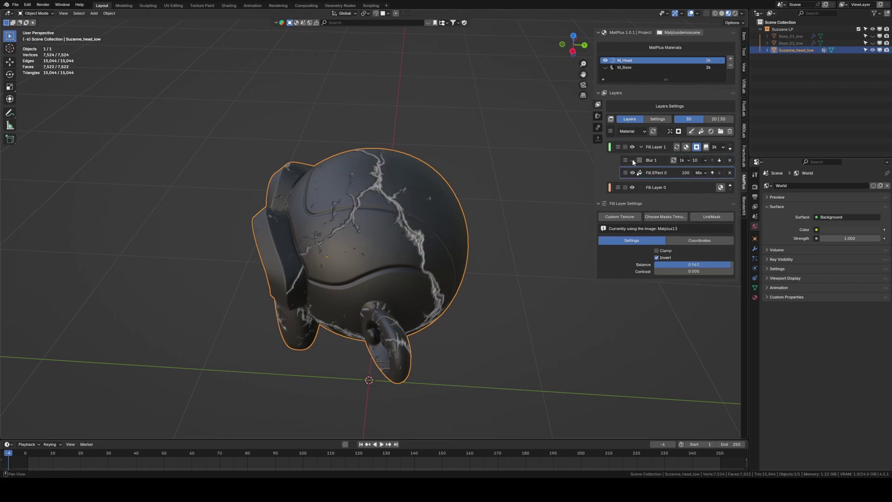
pyautogui.click(686, 241)
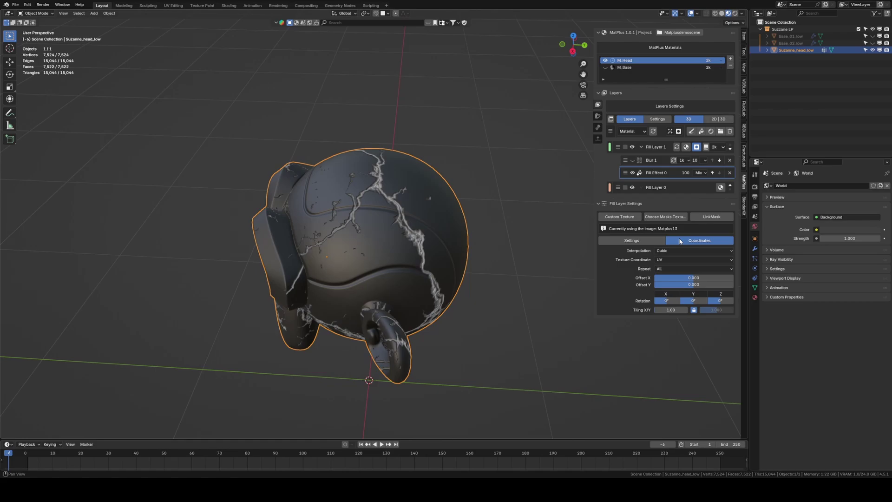
pyautogui.moveTo(692, 277)
pyautogui.mouseDown()
pyautogui.moveTo(722, 285)
pyautogui.moveTo(687, 284)
pyautogui.mouseUp()
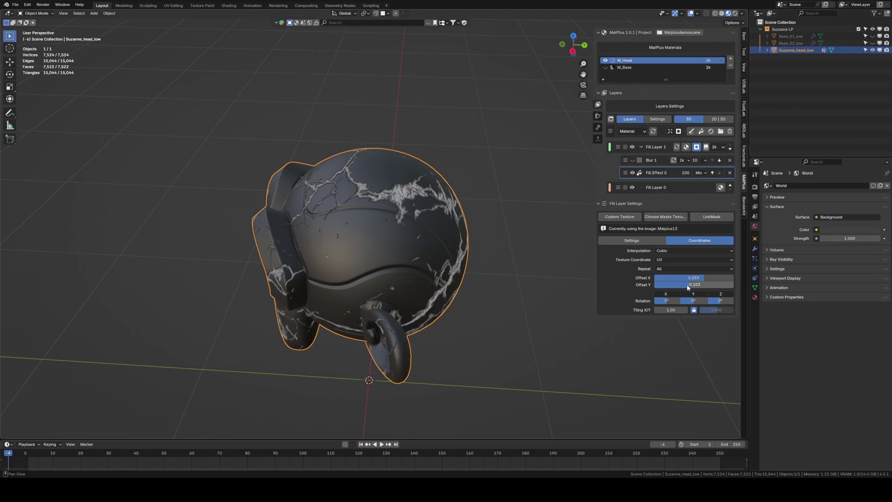
# Step: Re-enable Blur 1 and reduce its Blur Size to 0.044
pyautogui.click(632, 161)
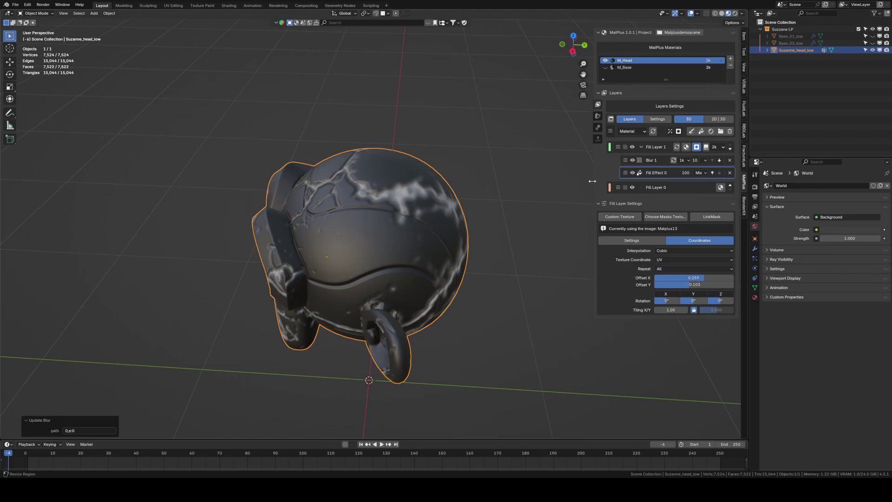
pyautogui.moveTo(596, 186); pyautogui.dragTo(584, 186)
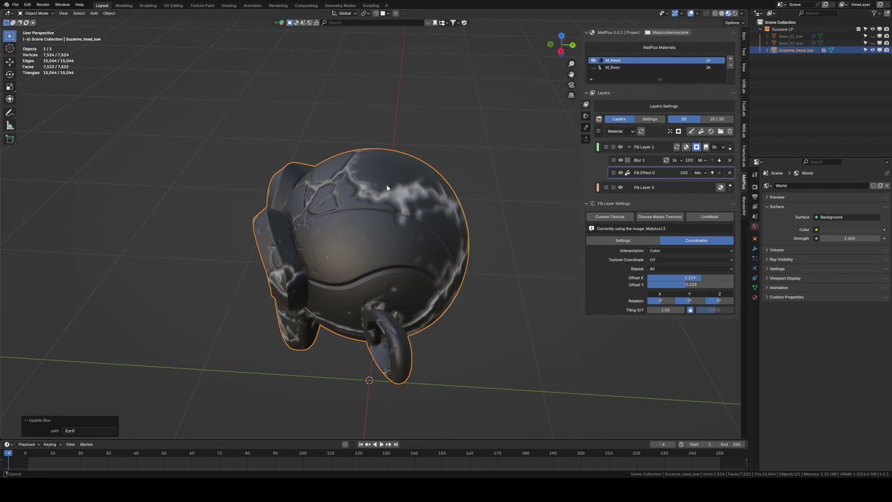
pyautogui.click(650, 165)
pyautogui.moveTo(660, 248); pyautogui.dragTo(674, 248)
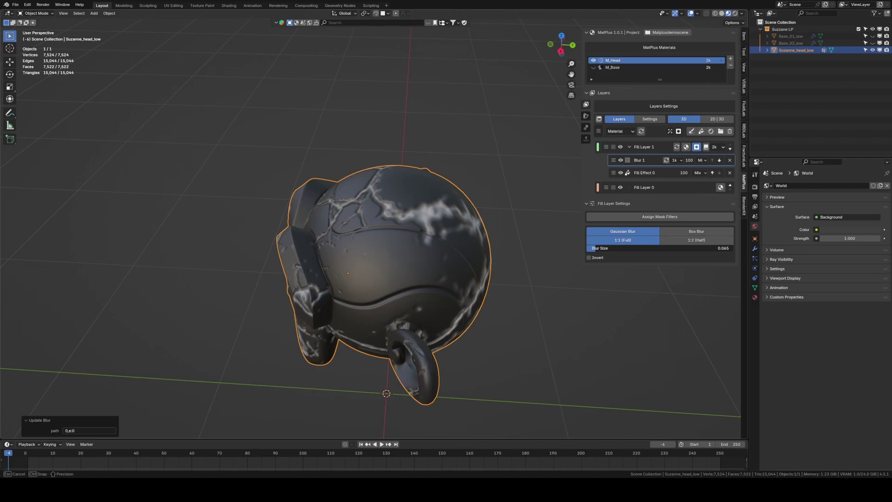
pyautogui.moveTo(593, 251); pyautogui.dragTo(593, 251)
pyautogui.moveTo(394, 238); pyautogui.dragTo(470, 235)
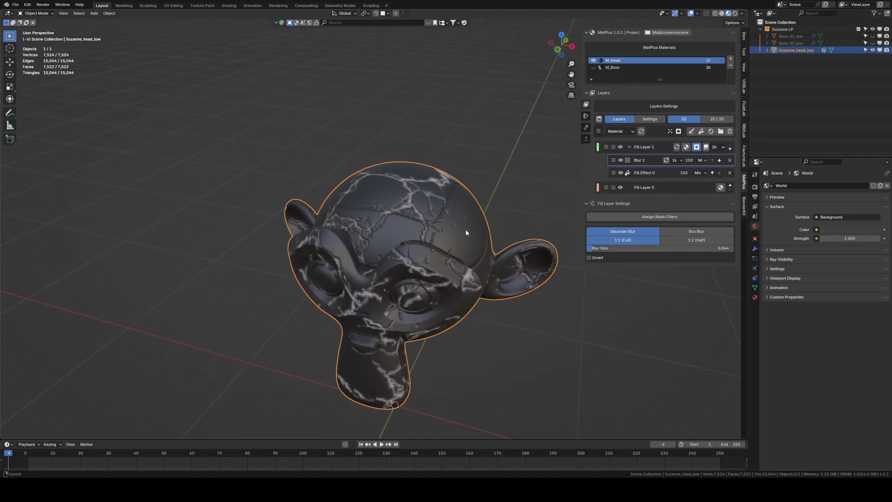
# Step: Add a LinkMask to Fill Layer 1 and keep Fill Layer 1 selected
pyautogui.click(670, 131)
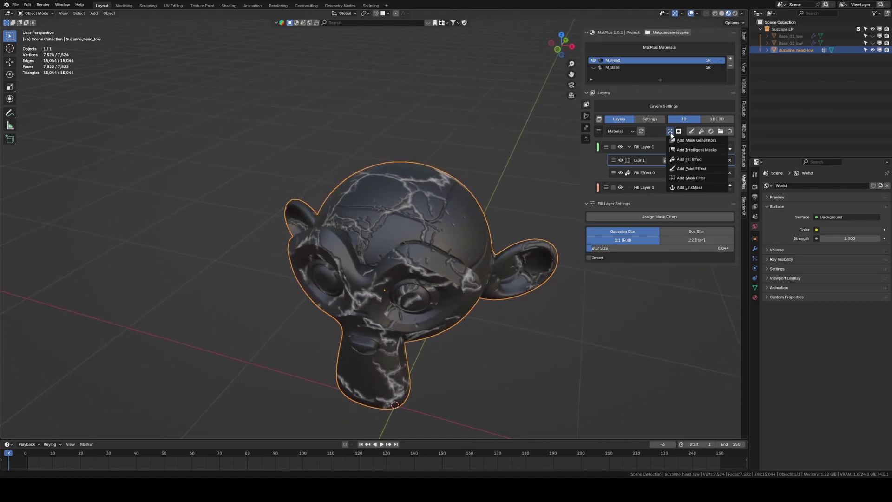
pyautogui.click(678, 188)
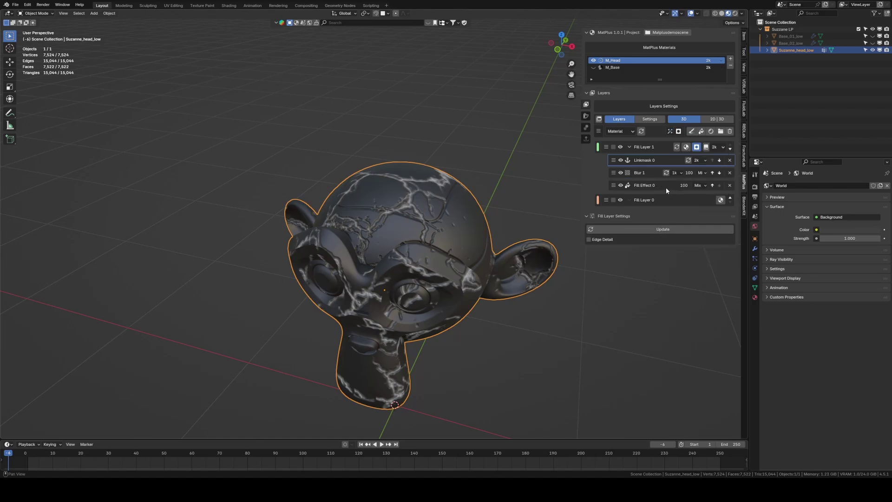
pyautogui.click(630, 146)
pyautogui.click(646, 149)
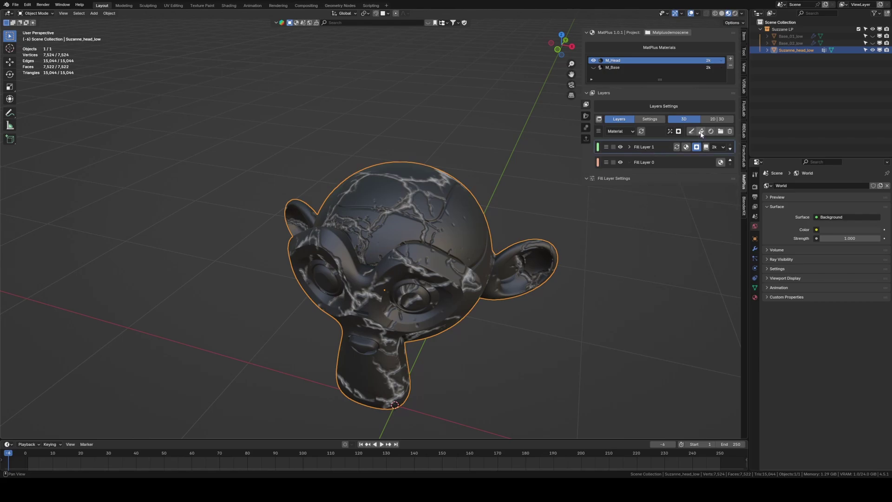
# Step: Add Fill Layer 2 limited to the Color channel, coloured pure red
pyautogui.click(701, 131)
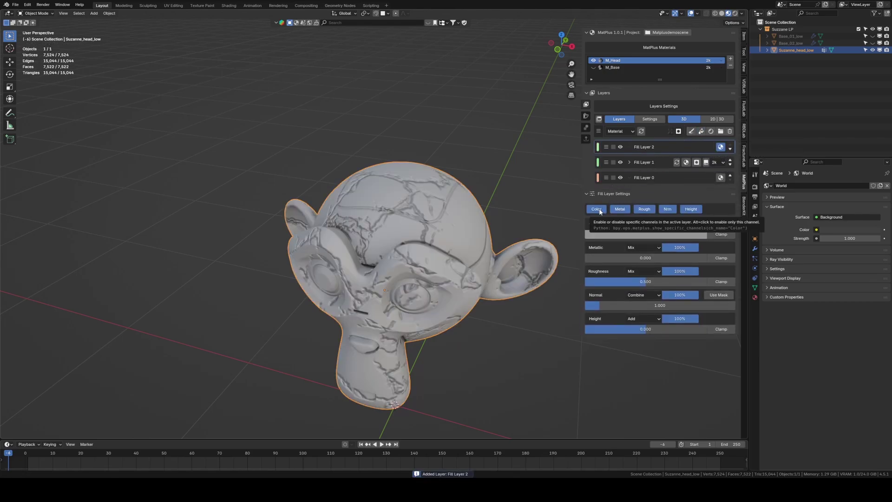
pyautogui.keyDown('alt'); pyautogui.click(599, 210); pyautogui.keyUp('alt')
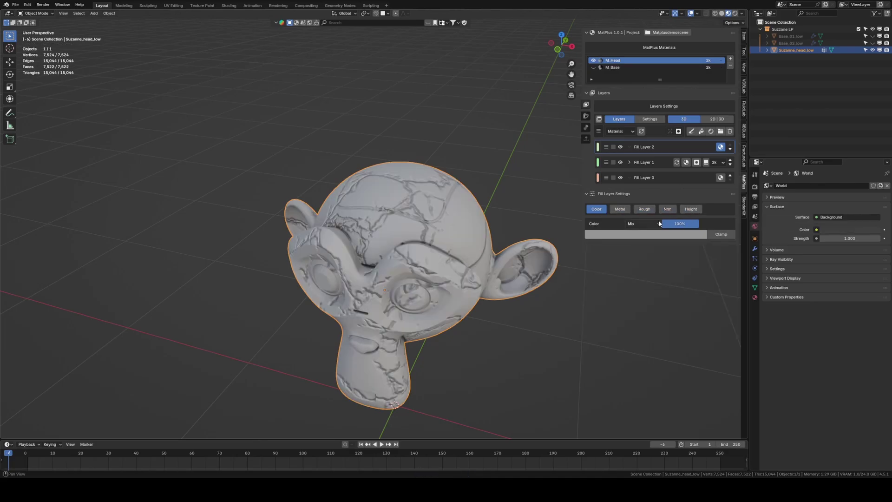
pyautogui.click(649, 234)
pyautogui.moveTo(639, 138); pyautogui.dragTo(650, 113)
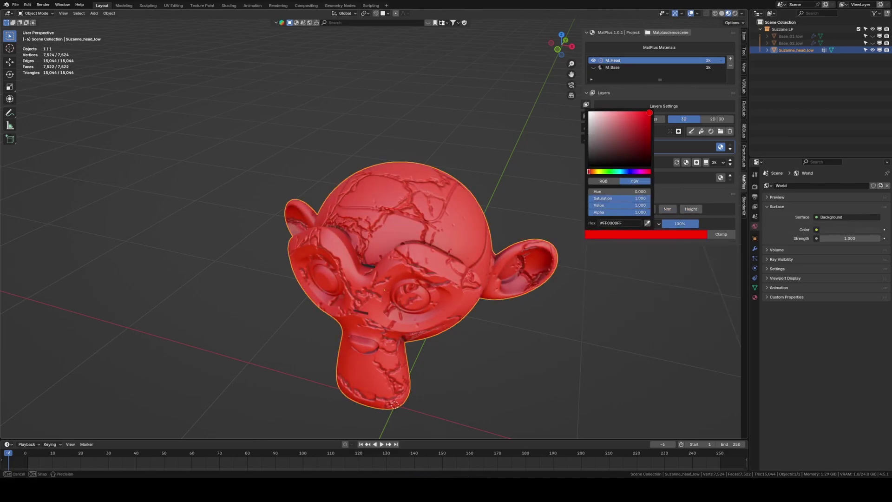
# Step: Give Fill Layer 2 a Black Mask and Fill Effect linked to Linkmask 0
pyautogui.click(679, 132)
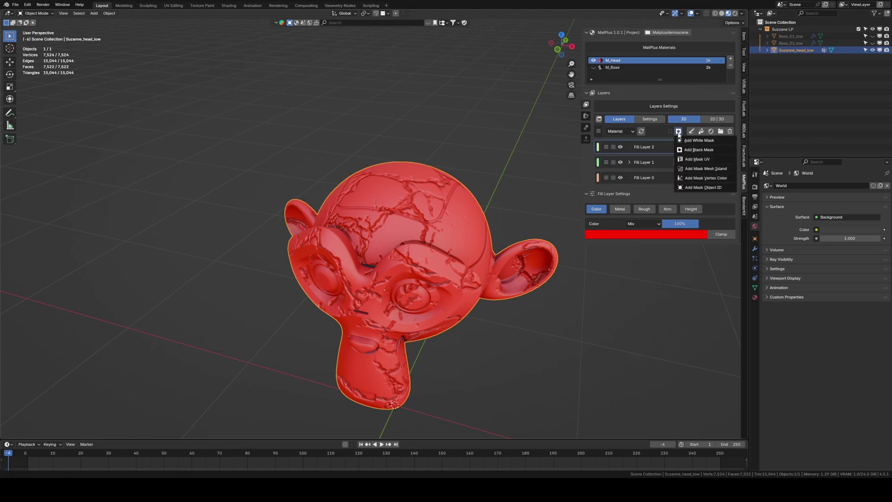
pyautogui.click(682, 151)
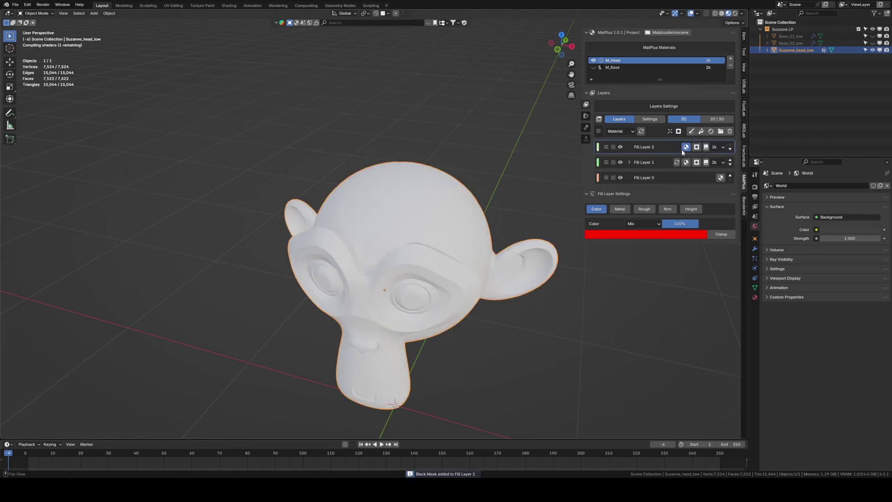
pyautogui.click(670, 132)
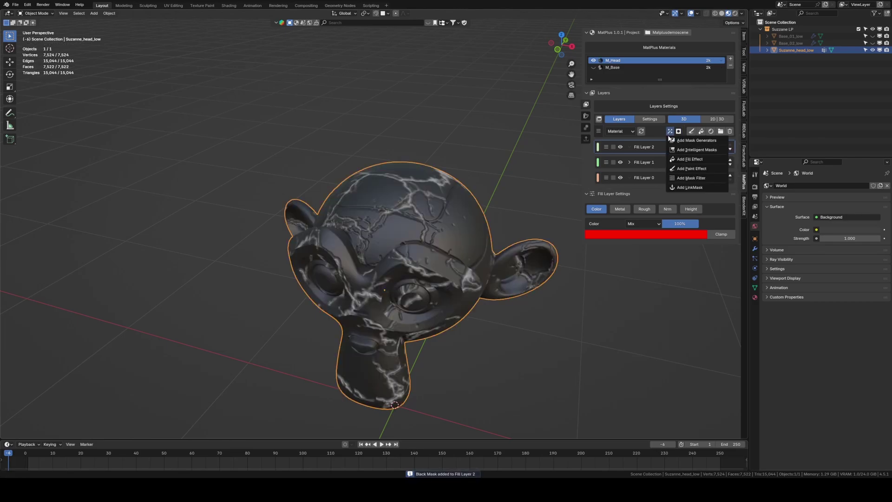
pyautogui.click(677, 160)
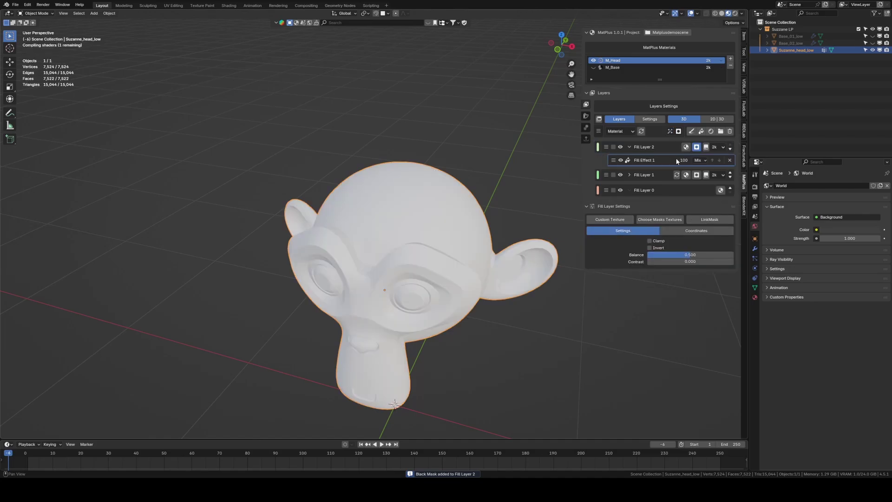
pyautogui.click(631, 175)
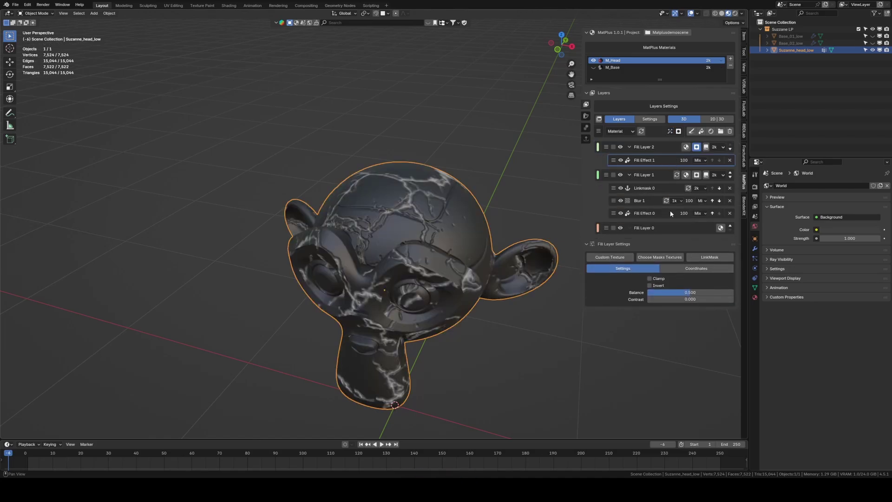
pyautogui.click(711, 258)
pyautogui.click(716, 258)
pyautogui.moveTo(487, 220); pyautogui.dragTo(506, 259)
# Step: Retune the Fill Effect 1 colour ramp's white and black stops to brighten the cracks
pyautogui.moveTo(727, 312); pyautogui.dragTo(587, 305)
pyautogui.click(590, 310)
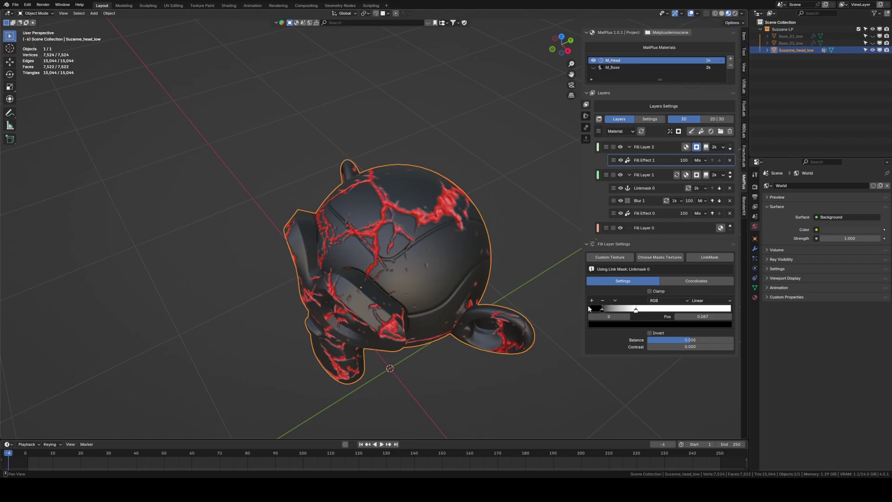
pyautogui.moveTo(460, 255); pyautogui.dragTo(481, 237)
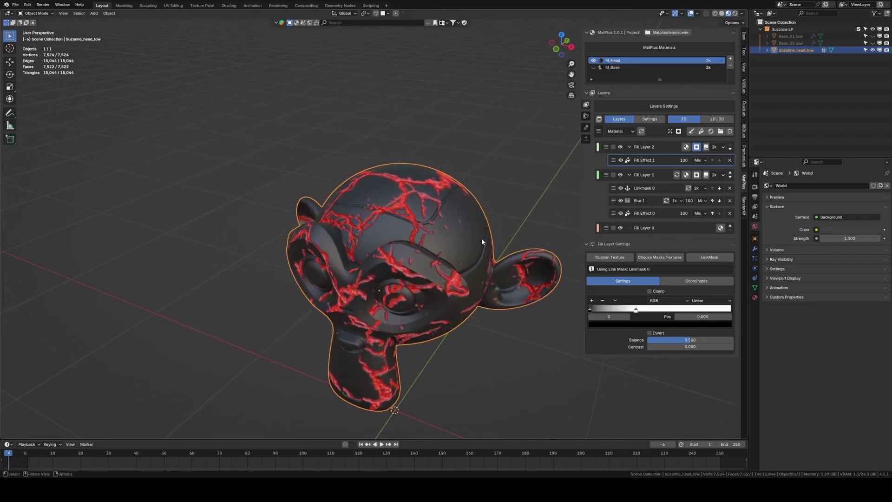
# Step: Shift the crack texture offset to X 0.111, Y 0.113 with the blur temporarily off
pyautogui.click(647, 214)
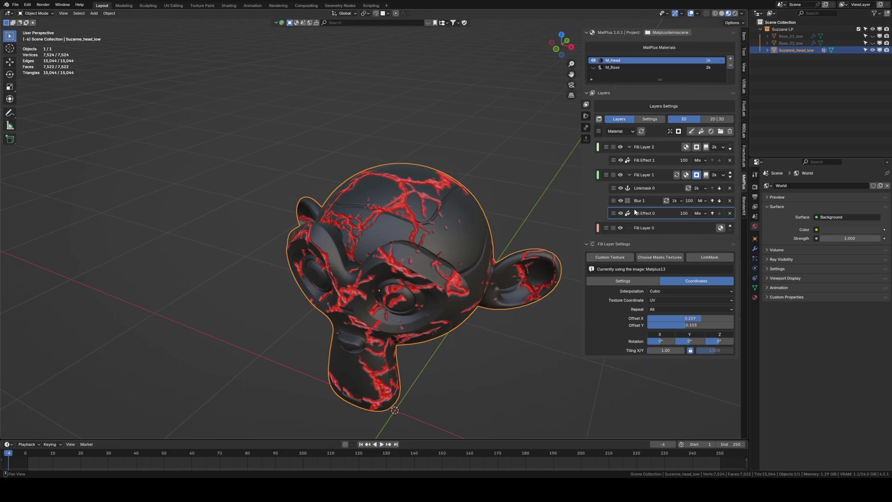
pyautogui.click(620, 200)
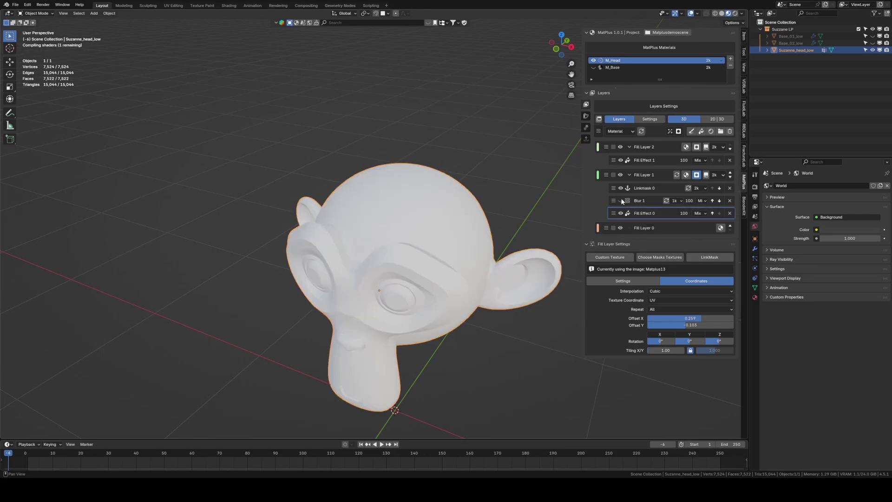
pyautogui.moveTo(690, 318)
pyautogui.mouseDown()
pyautogui.moveTo(662, 318)
pyautogui.moveTo(707, 325)
pyautogui.moveTo(695, 324)
pyautogui.mouseUp()
# Step: Re-enable Blur 1 and raise its Blur Size to 0.072
pyautogui.click(621, 201)
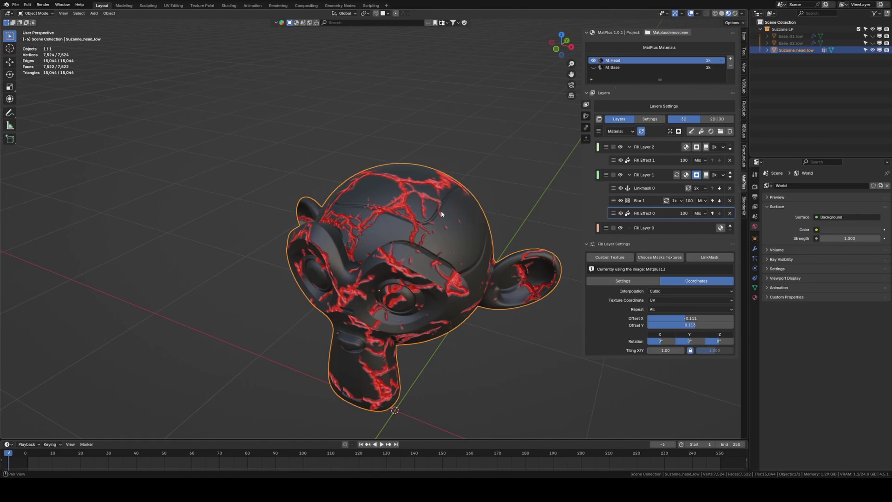
pyautogui.moveTo(442, 213)
pyautogui.mouseDown()
pyautogui.moveTo(414, 237)
pyautogui.moveTo(302, 215)
pyautogui.moveTo(428, 203)
pyautogui.mouseUp()
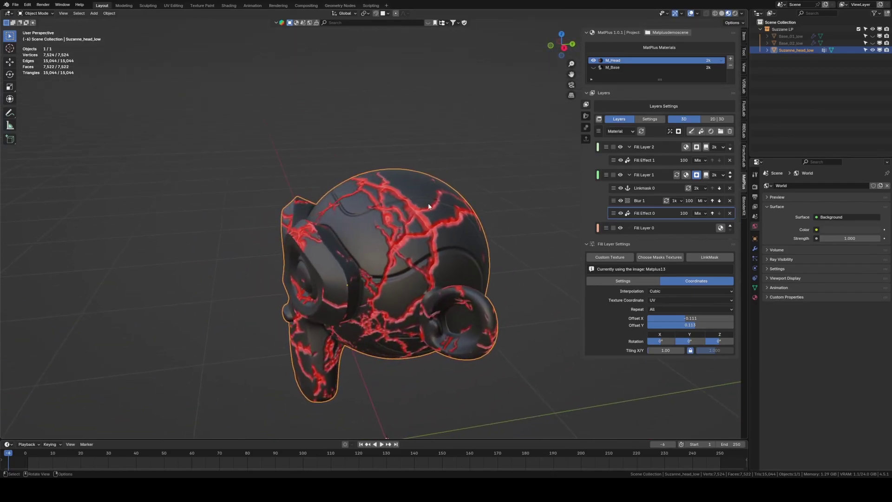
pyautogui.click(643, 201)
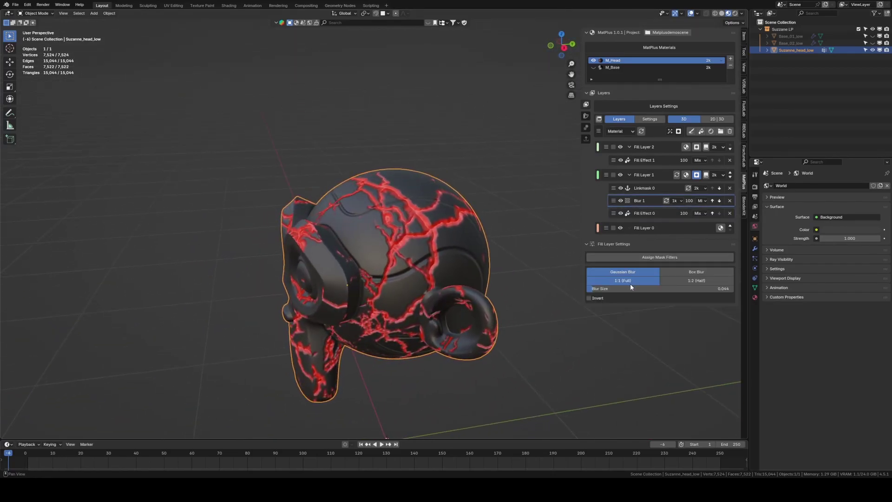
pyautogui.moveTo(630, 287); pyautogui.dragTo(597, 288)
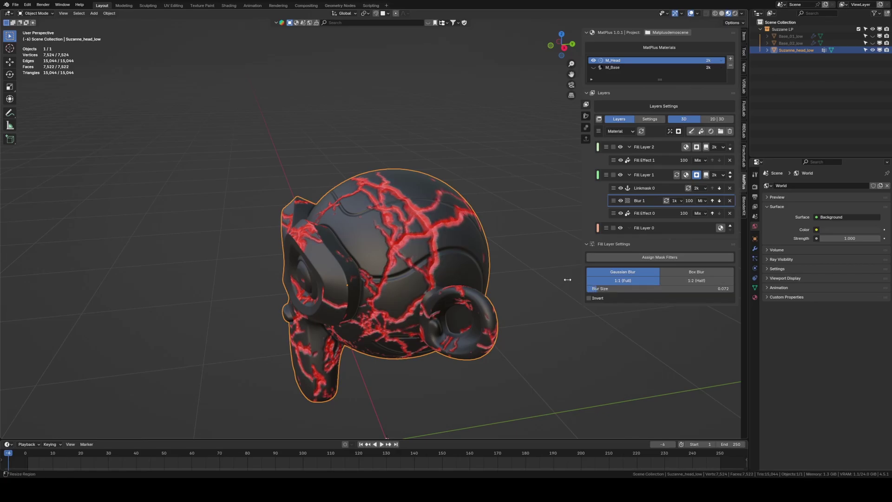